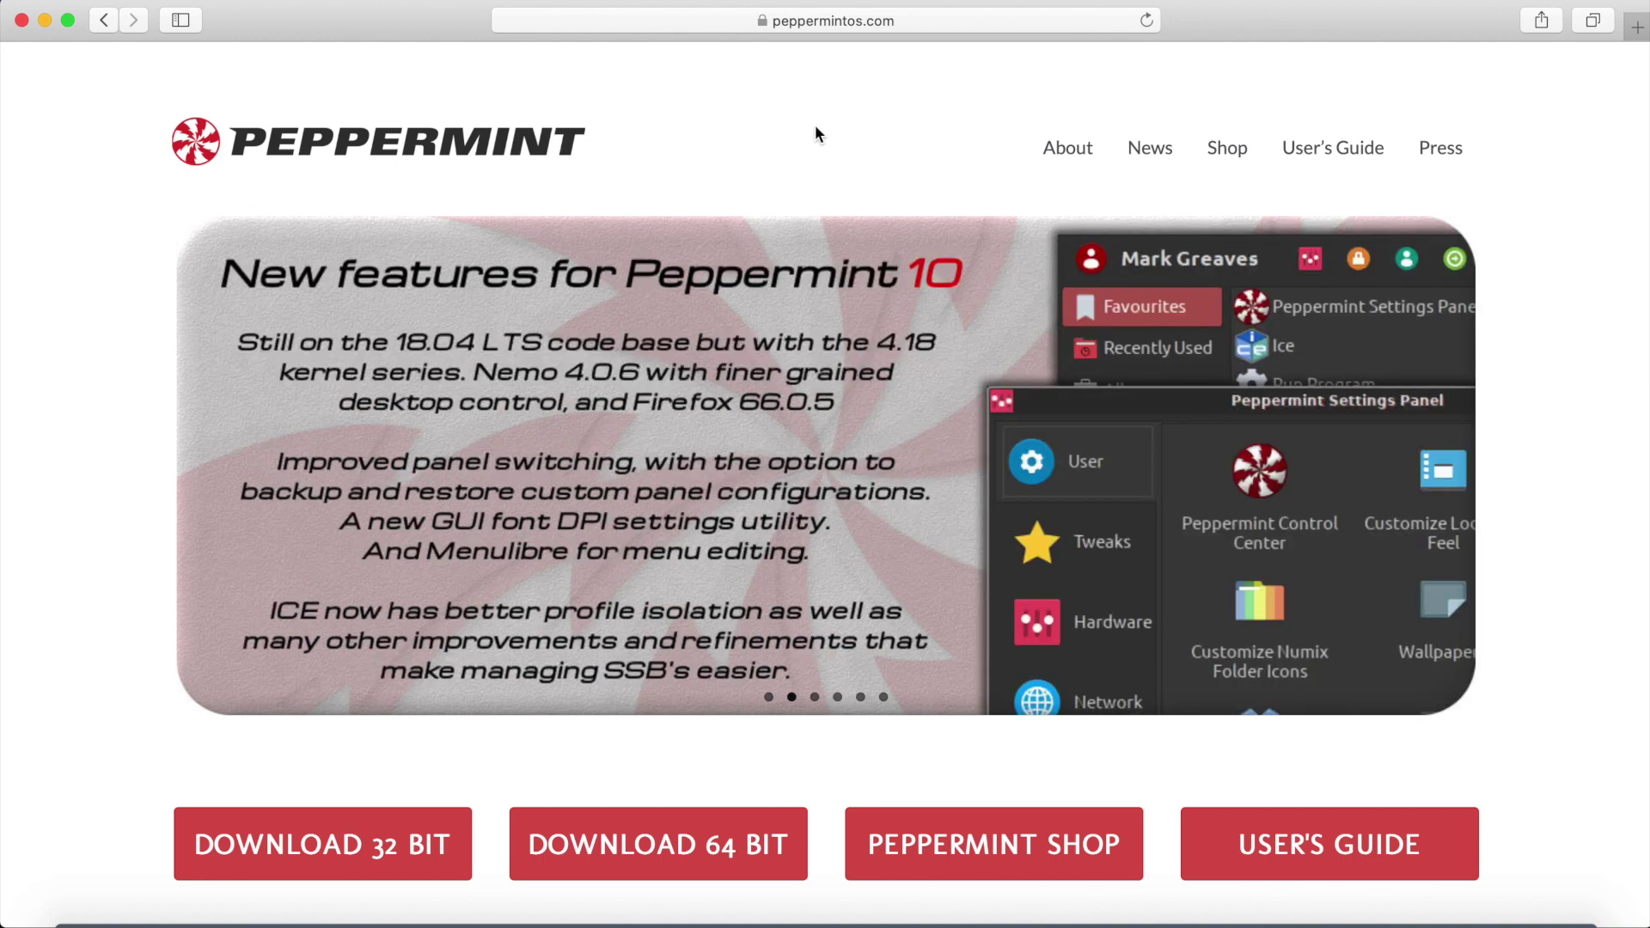
Skim the peppermintos.com home page, then go to the Peppermint News page.
{"action": "scroll", "coordinate": [796, 132], "scroll_direction": "down", "scroll_amount": 6}
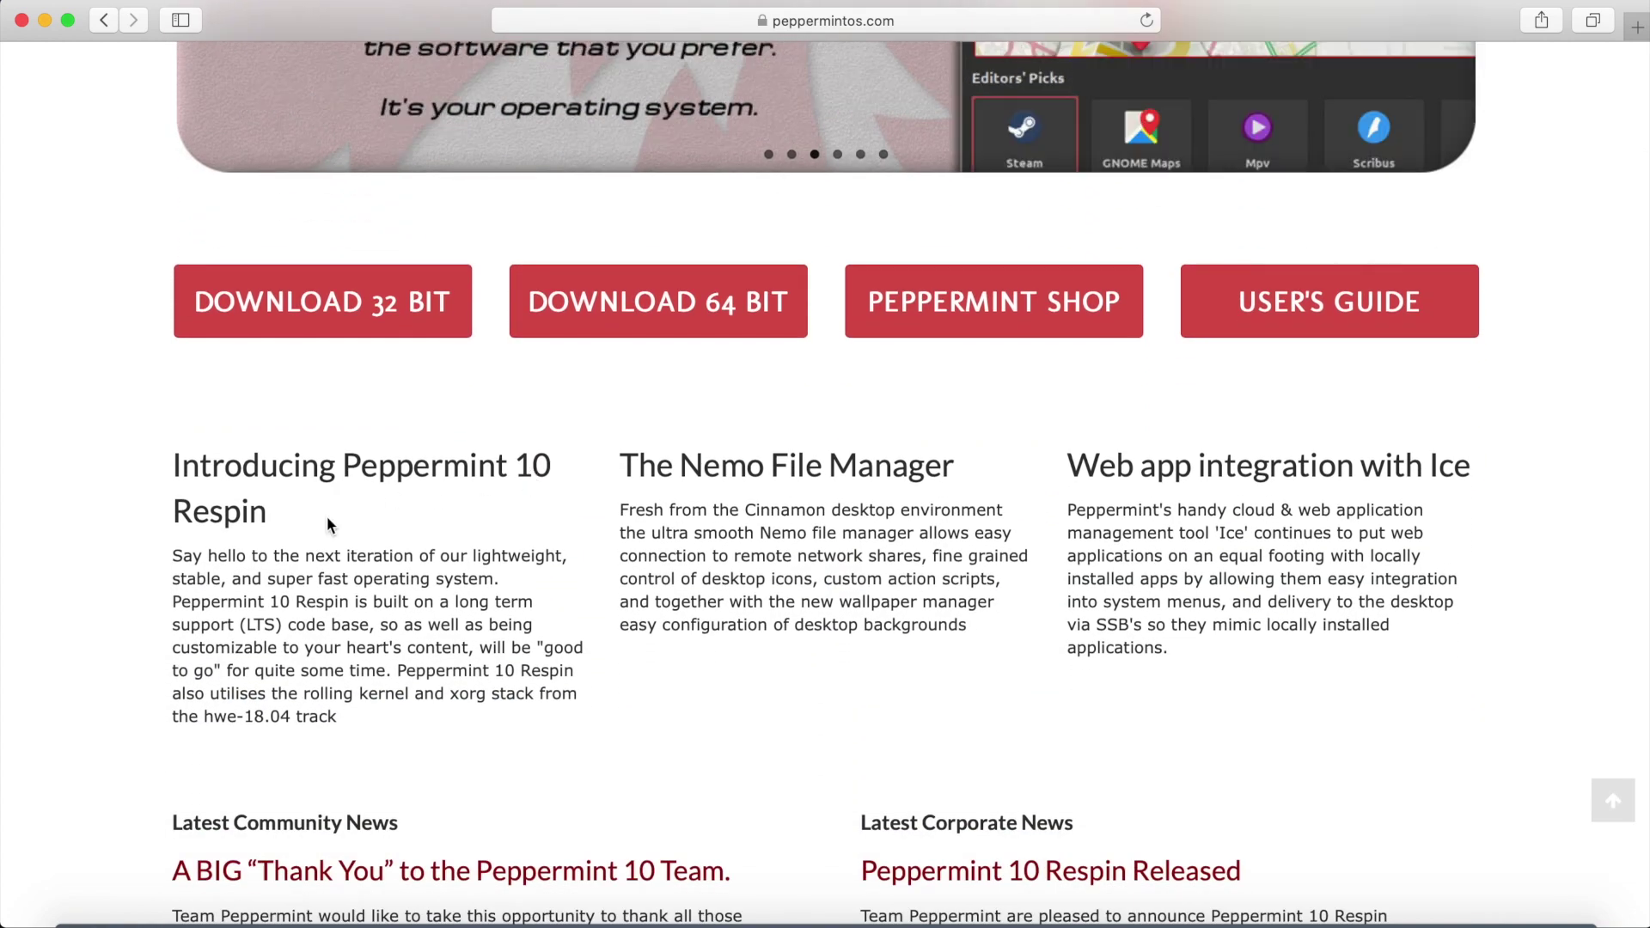
{"action": "left_click_drag", "start_coordinate": [236, 494], "coordinate": [133, 464]}
{"action": "left_click", "coordinate": [237, 480]}
{"action": "scroll", "coordinate": [599, 548], "scroll_direction": "up", "scroll_amount": 2}
{"action": "scroll", "coordinate": [598, 549], "scroll_direction": "up", "scroll_amount": 5}
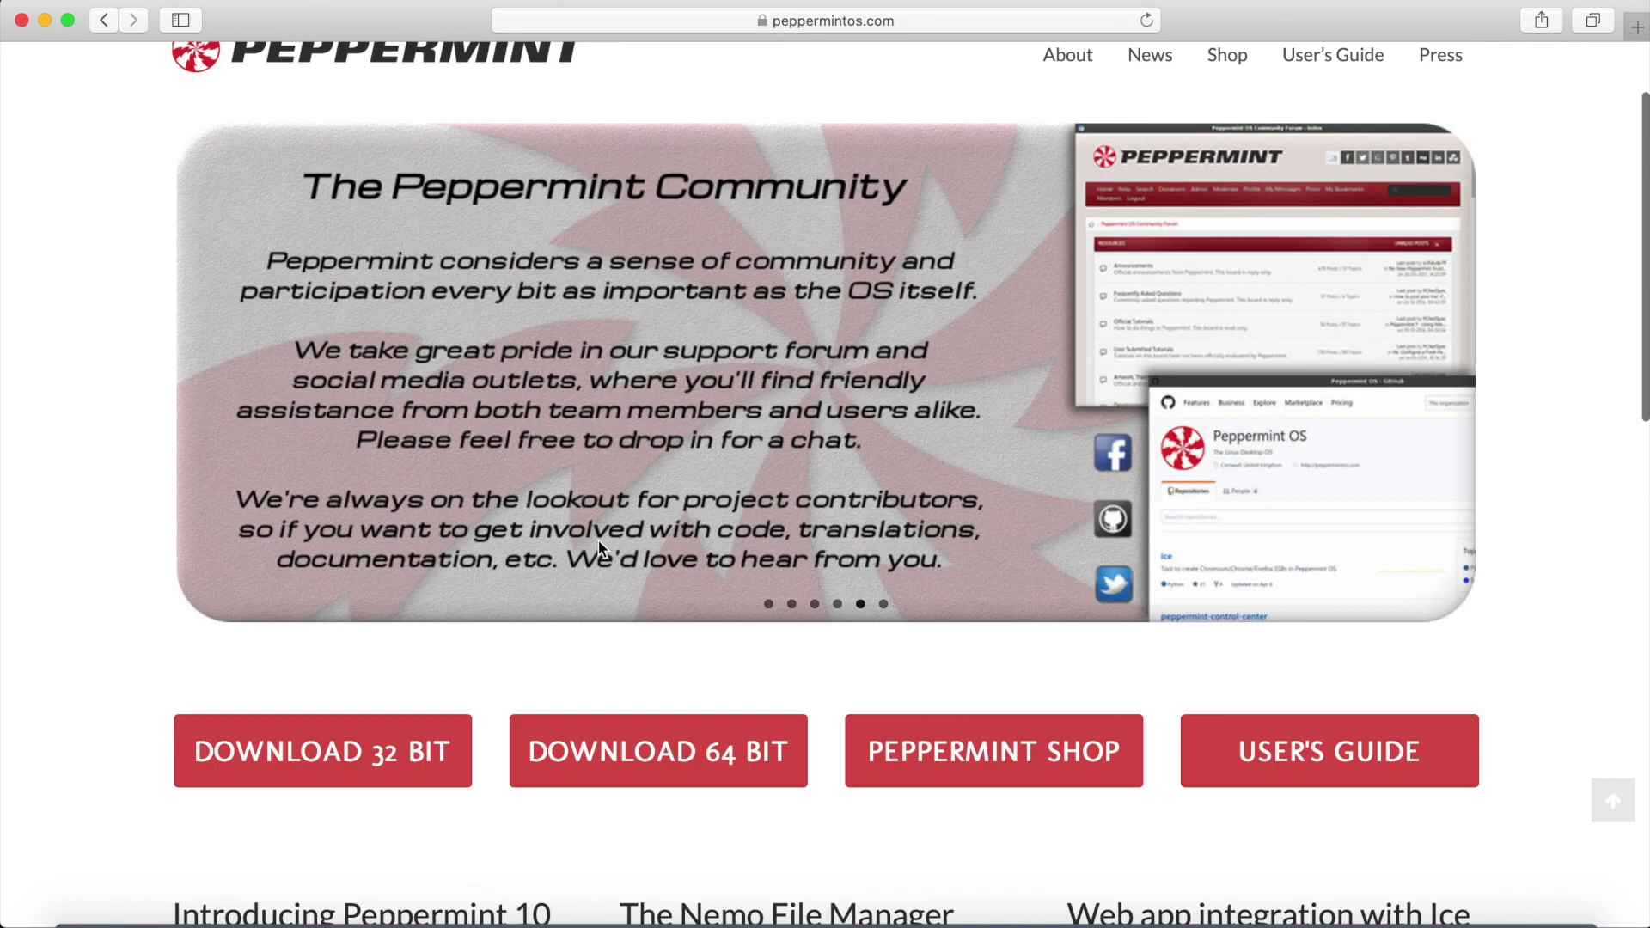
{"action": "left_click", "coordinate": [1151, 147]}
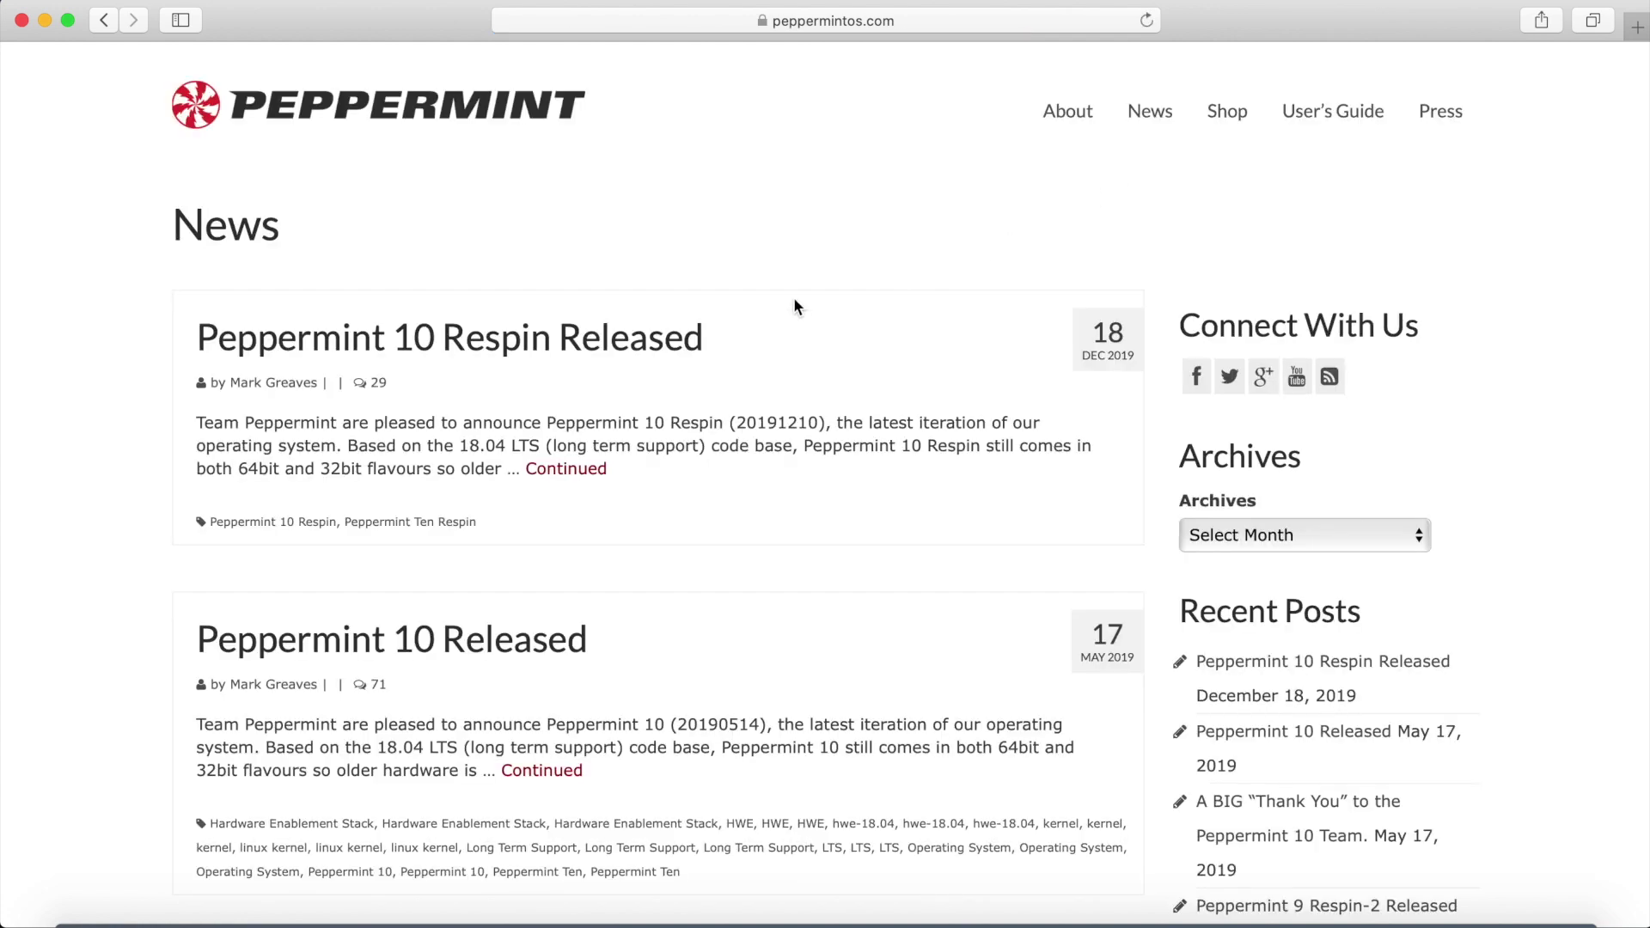
Open the full Peppermint 10 Respin Released article from the News page.
{"action": "left_click", "coordinate": [589, 472]}
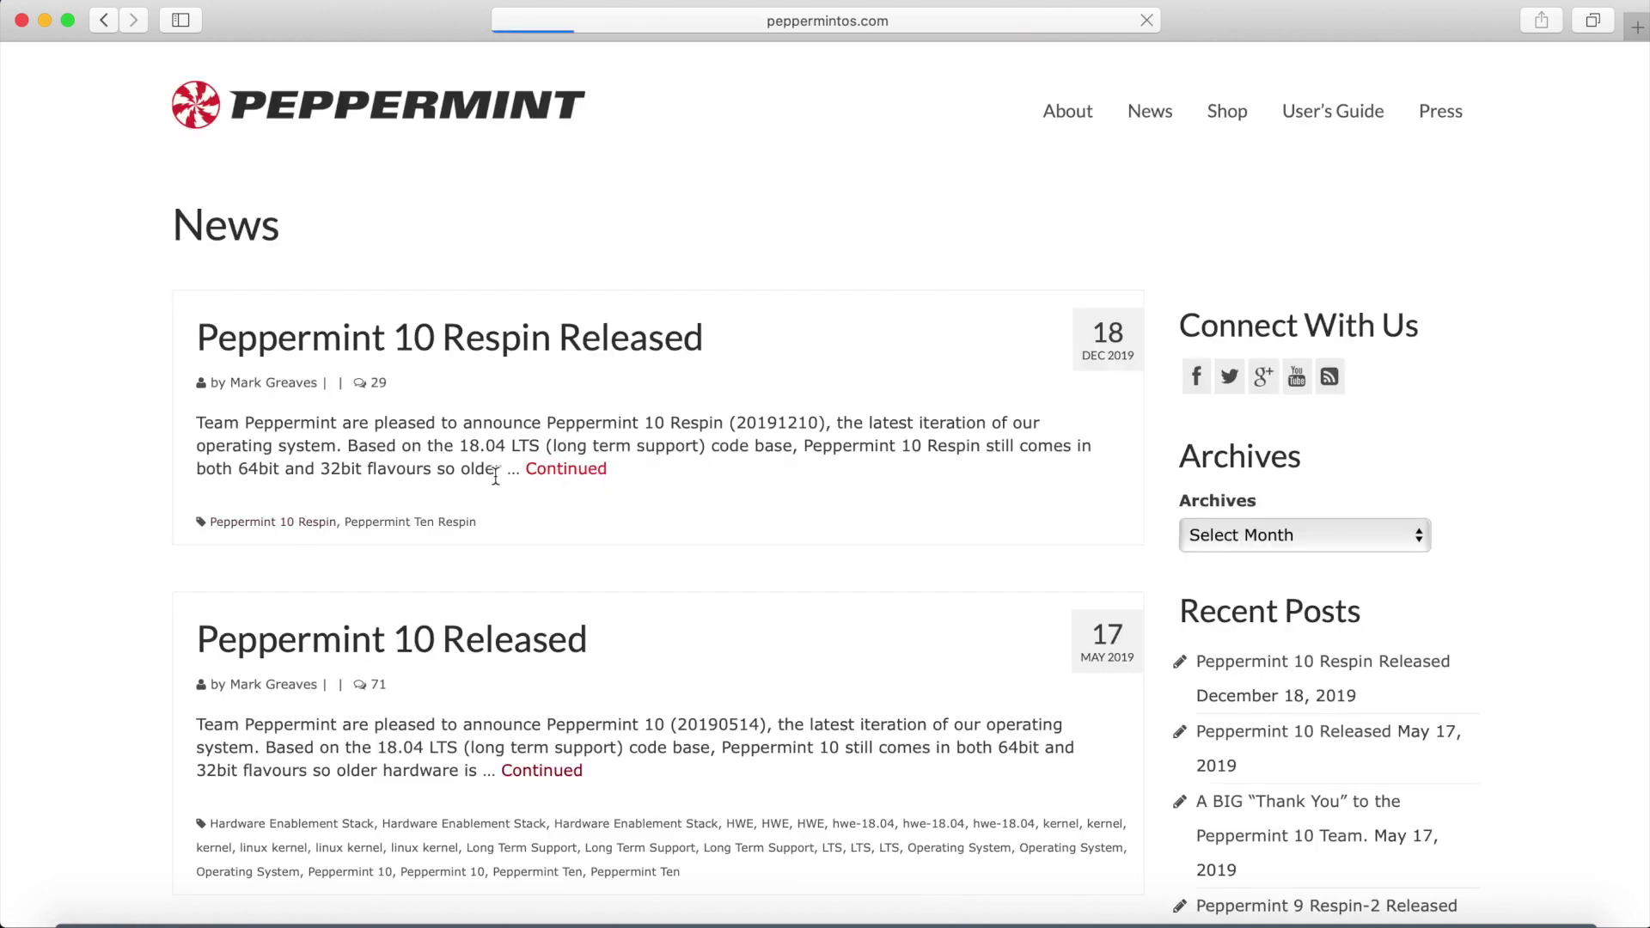
{"action": "scroll", "coordinate": [563, 499], "scroll_direction": "down", "scroll_amount": 3}
{"action": "scroll", "coordinate": [563, 498], "scroll_direction": "down", "scroll_amount": 4}
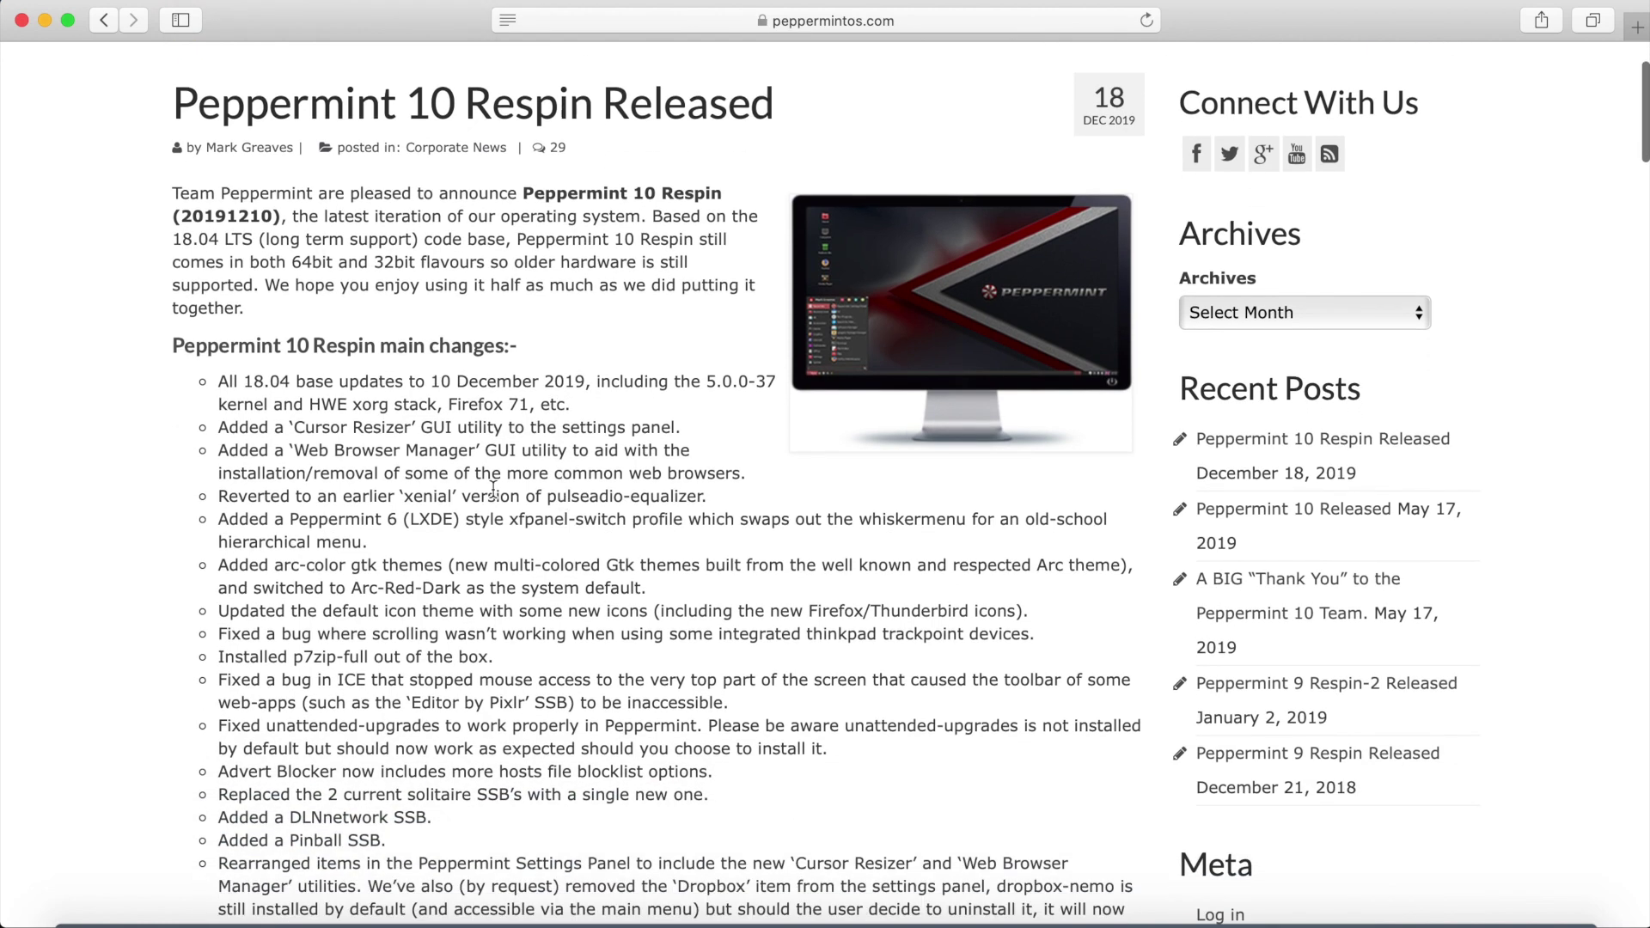
Read through the main changes list, selecting the Cursor Resizer bullet and the word 'Manager'.
{"action": "left_click_drag", "start_coordinate": [194, 262], "coordinate": [483, 859]}
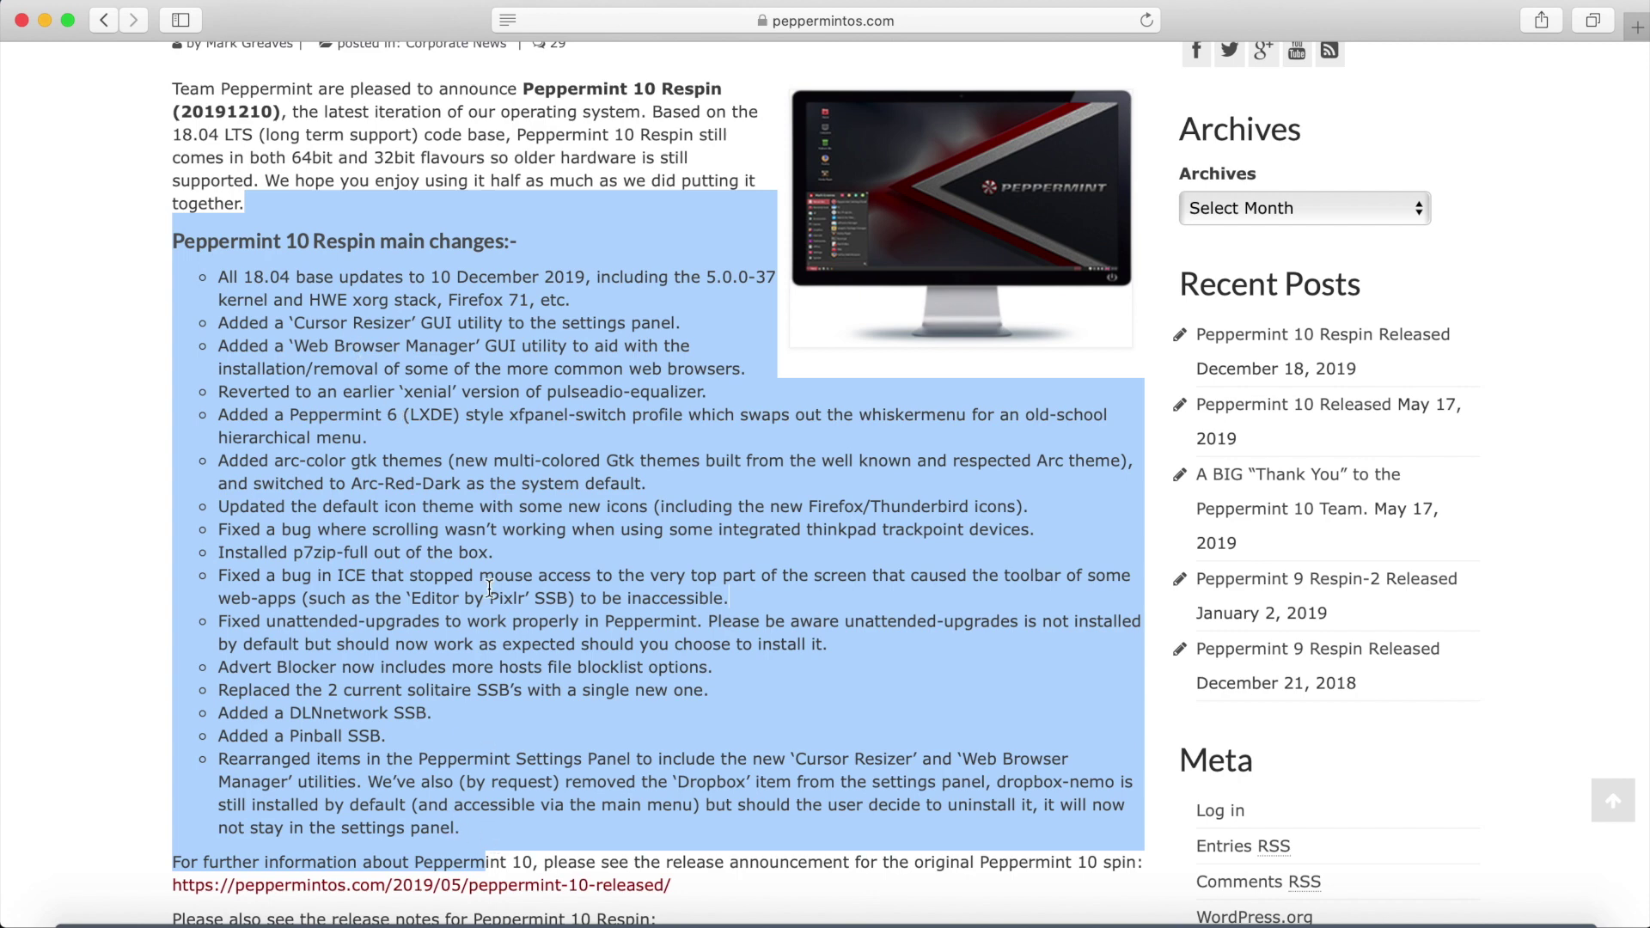
{"action": "left_click_drag", "start_coordinate": [218, 323], "coordinate": [499, 327]}
{"action": "double_click", "coordinate": [459, 346]}
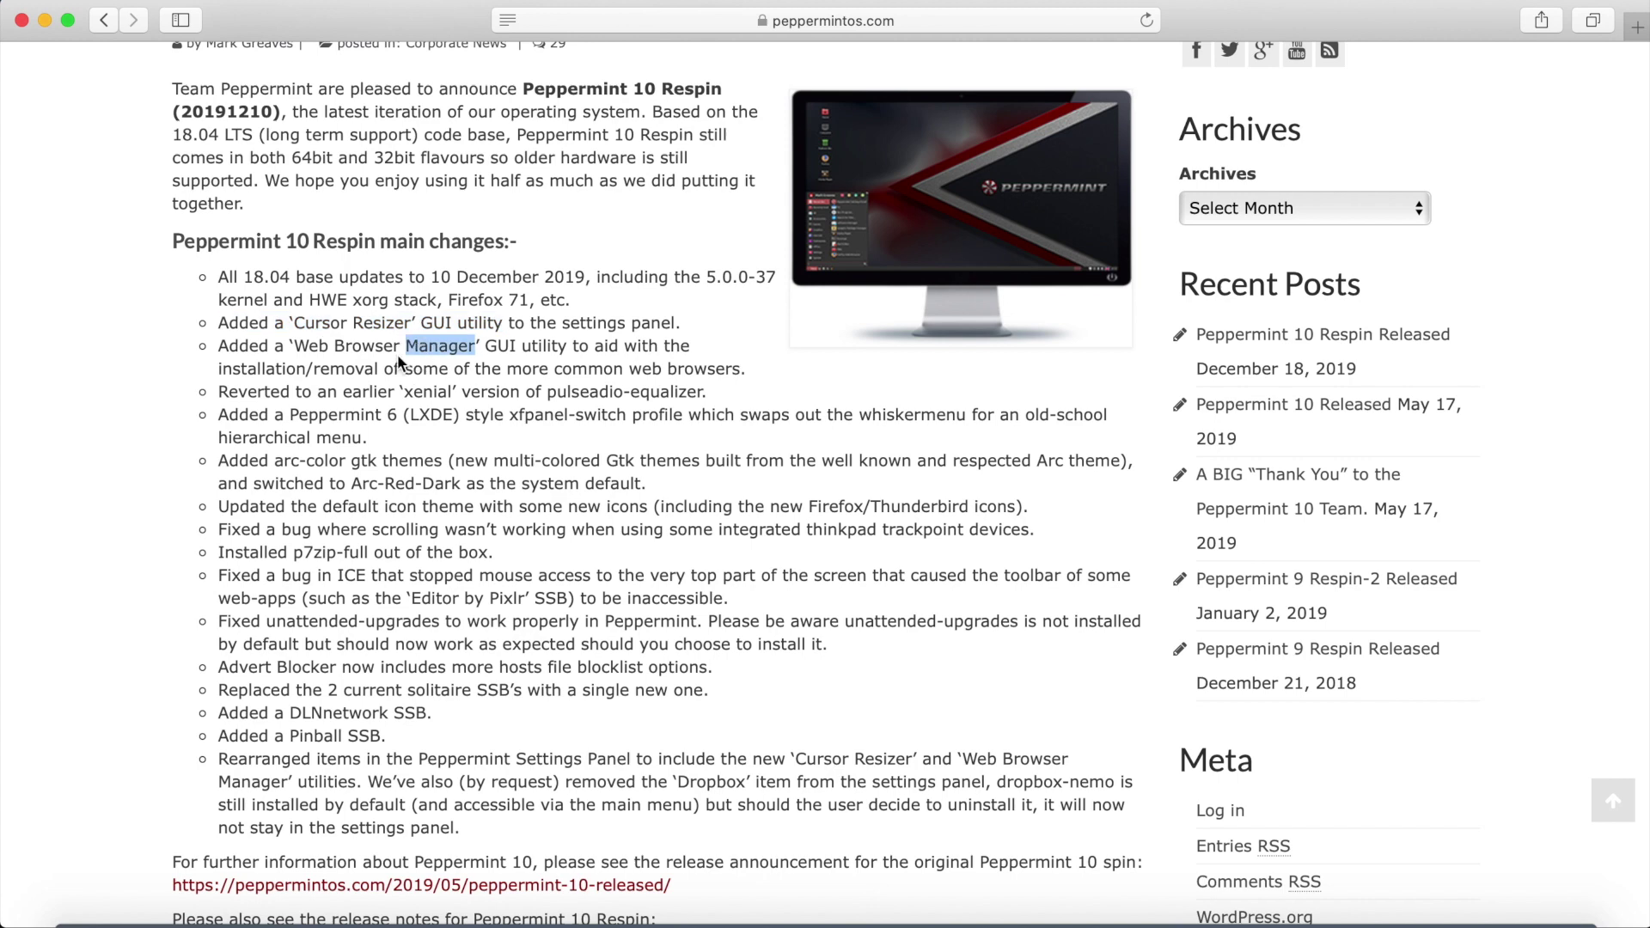
{"action": "scroll", "coordinate": [449, 372], "scroll_direction": "down", "scroll_amount": 1}
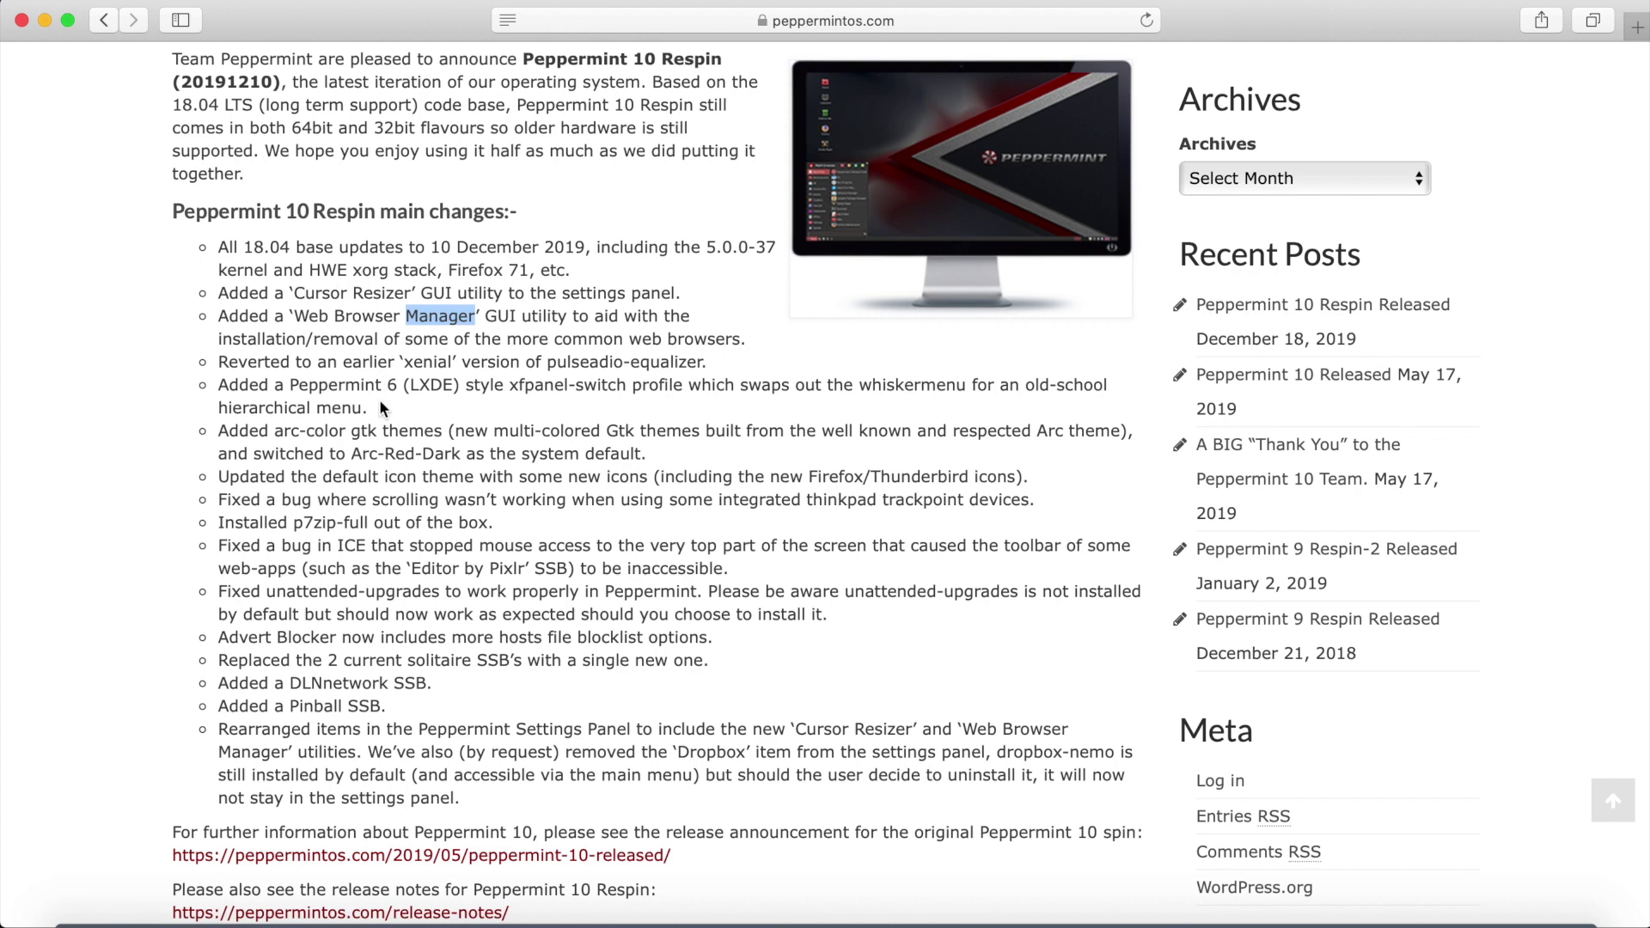
{"action": "scroll", "coordinate": [381, 407], "scroll_direction": "down", "scroll_amount": 3}
{"action": "scroll", "coordinate": [344, 468], "scroll_direction": "up", "scroll_amount": 4}
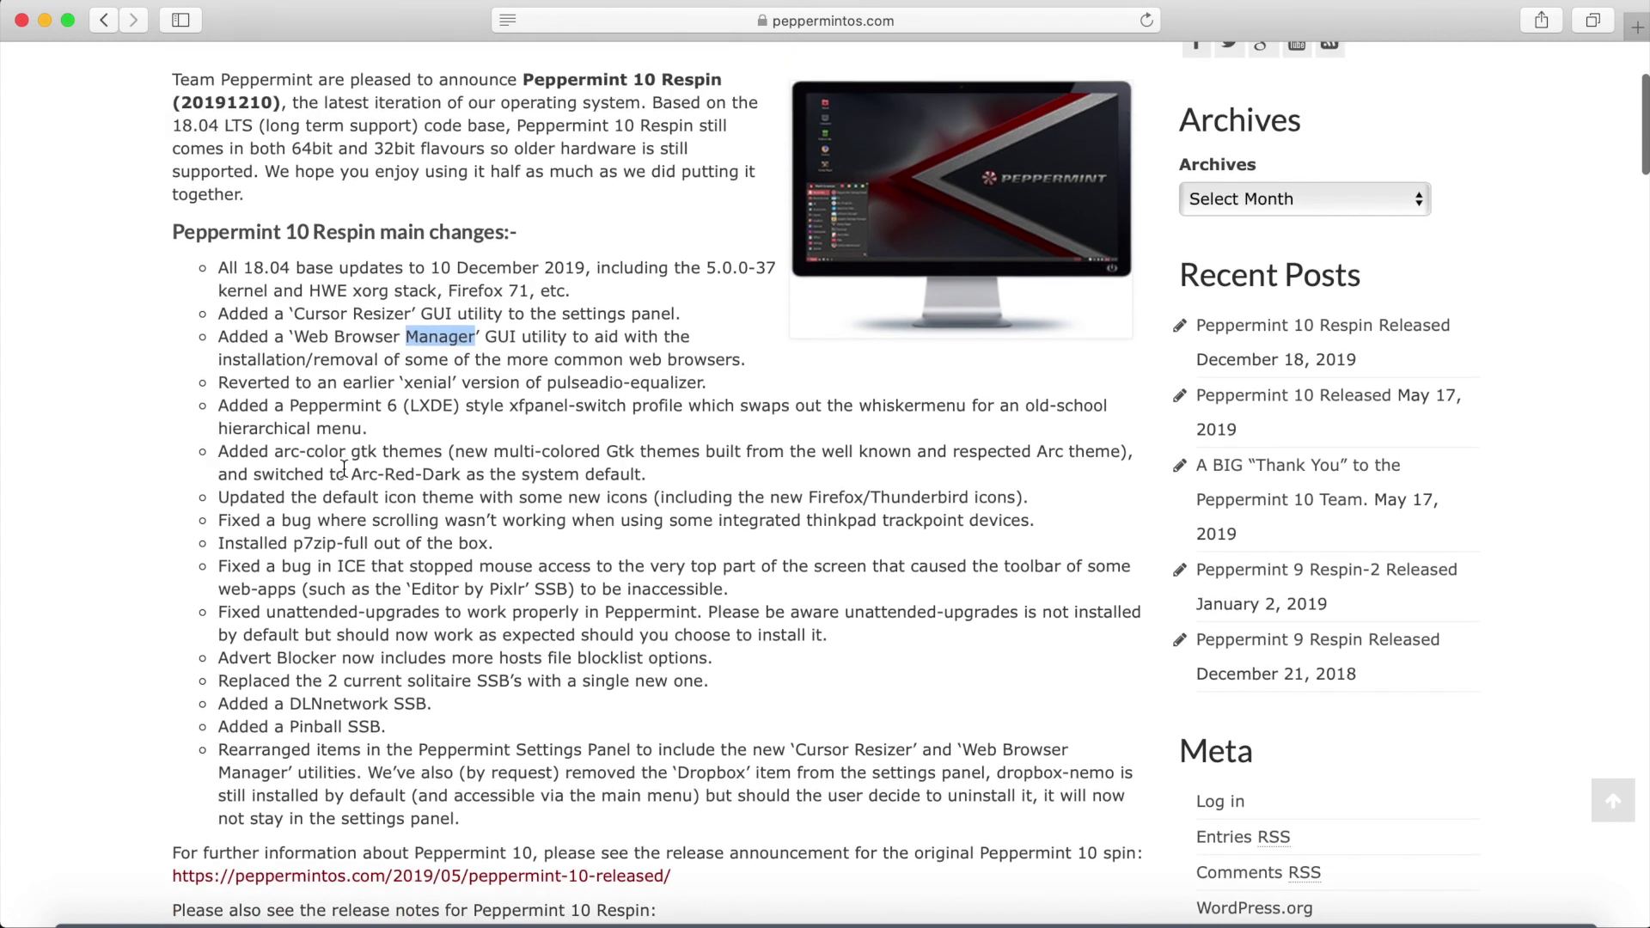
{"action": "scroll", "coordinate": [344, 468], "scroll_direction": "up", "scroll_amount": 3}
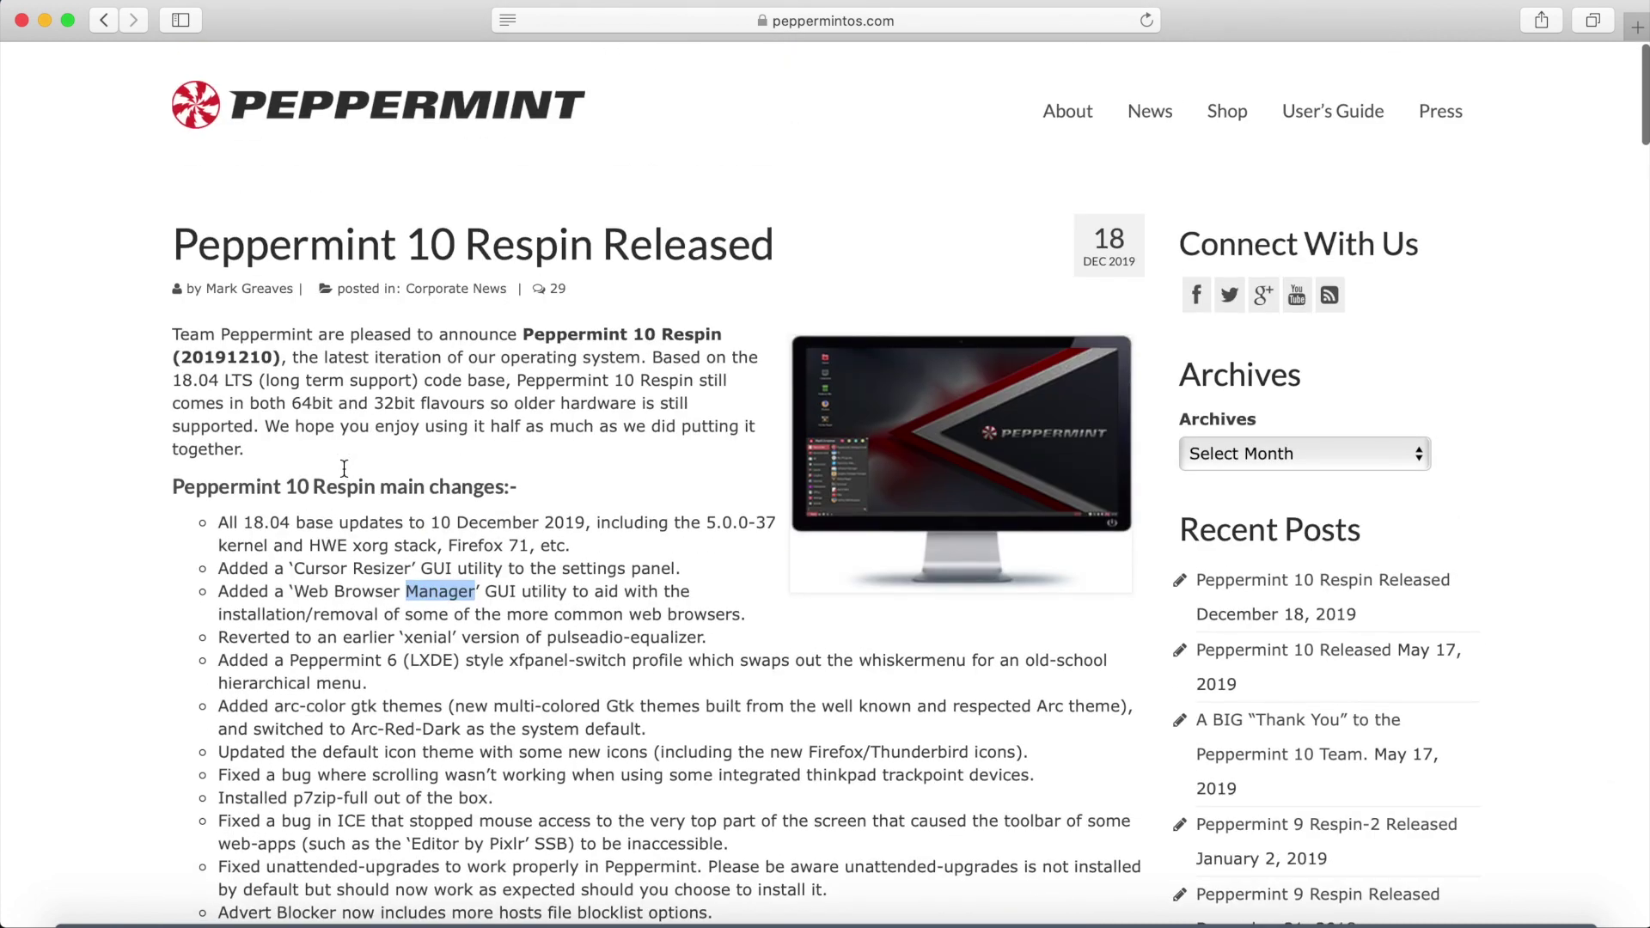
Start a direct download of the 64-bit Peppermint 10 Respin ISO from the home page.
{"action": "left_click", "coordinate": [377, 129]}
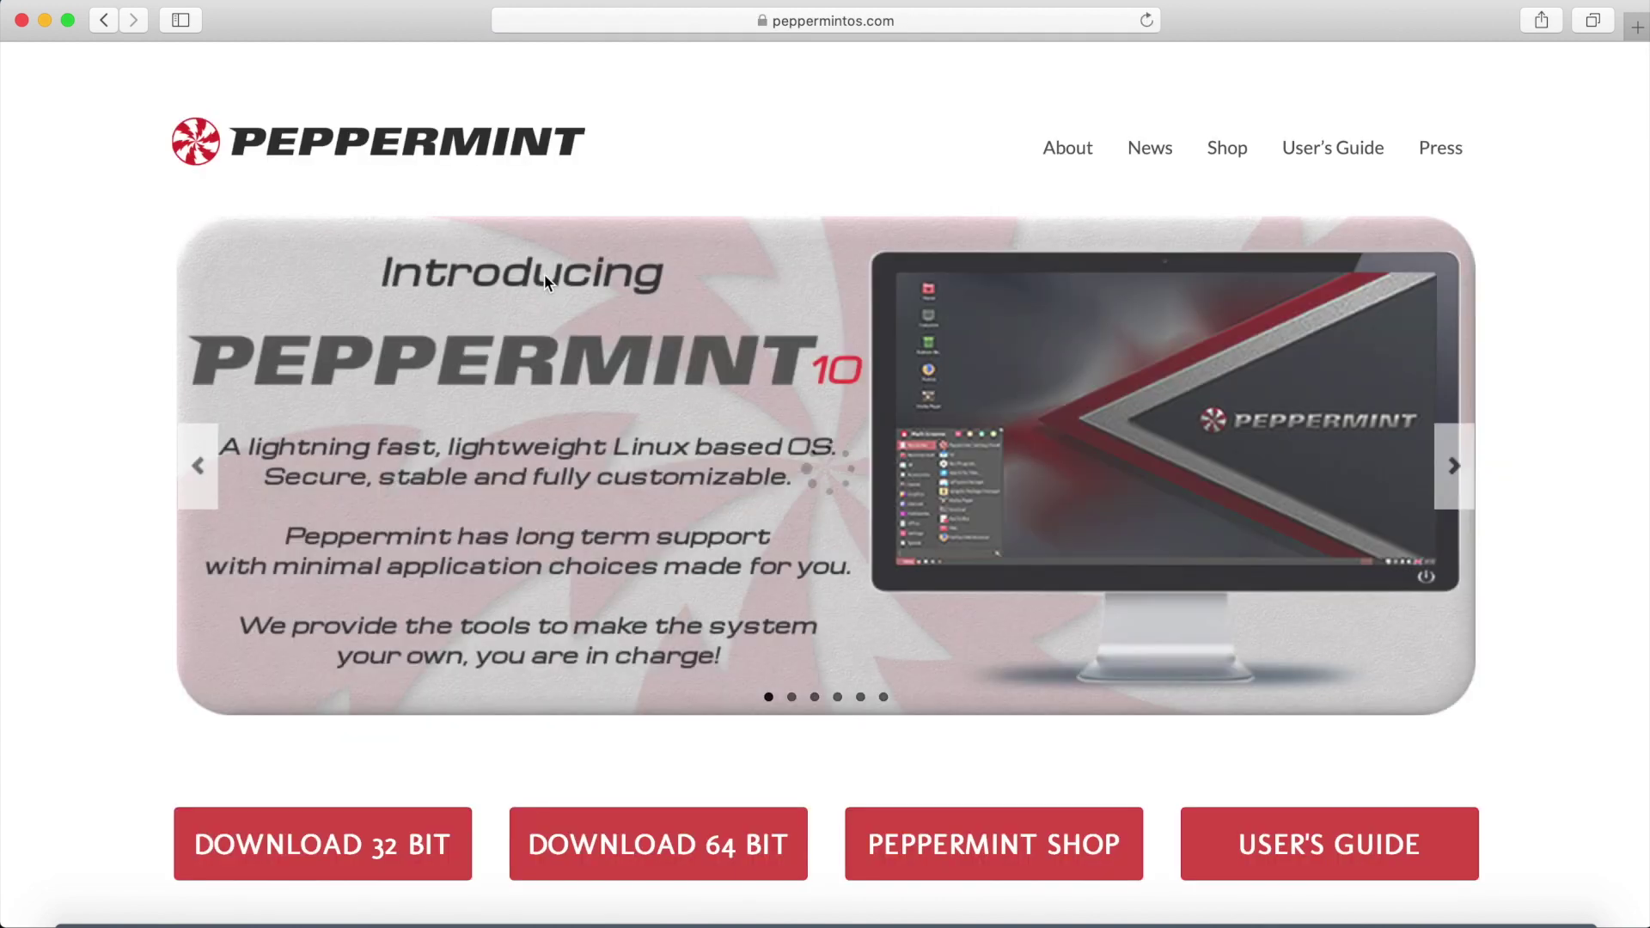
{"action": "scroll", "coordinate": [543, 275], "scroll_direction": "down", "scroll_amount": 3}
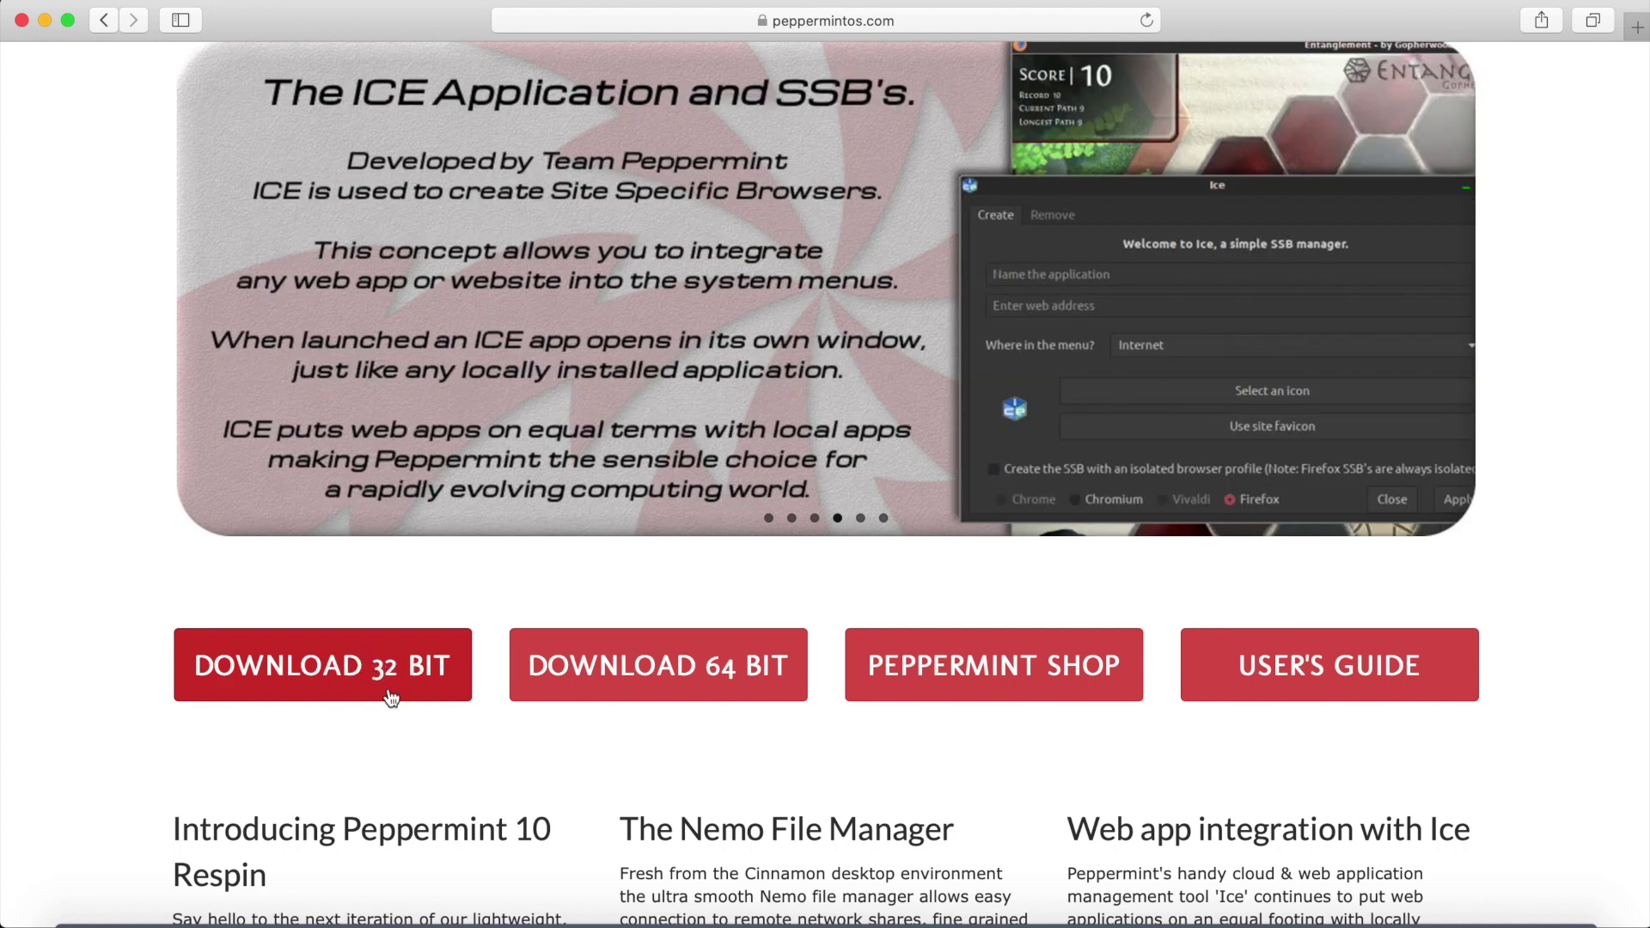
{"action": "left_click", "coordinate": [680, 685]}
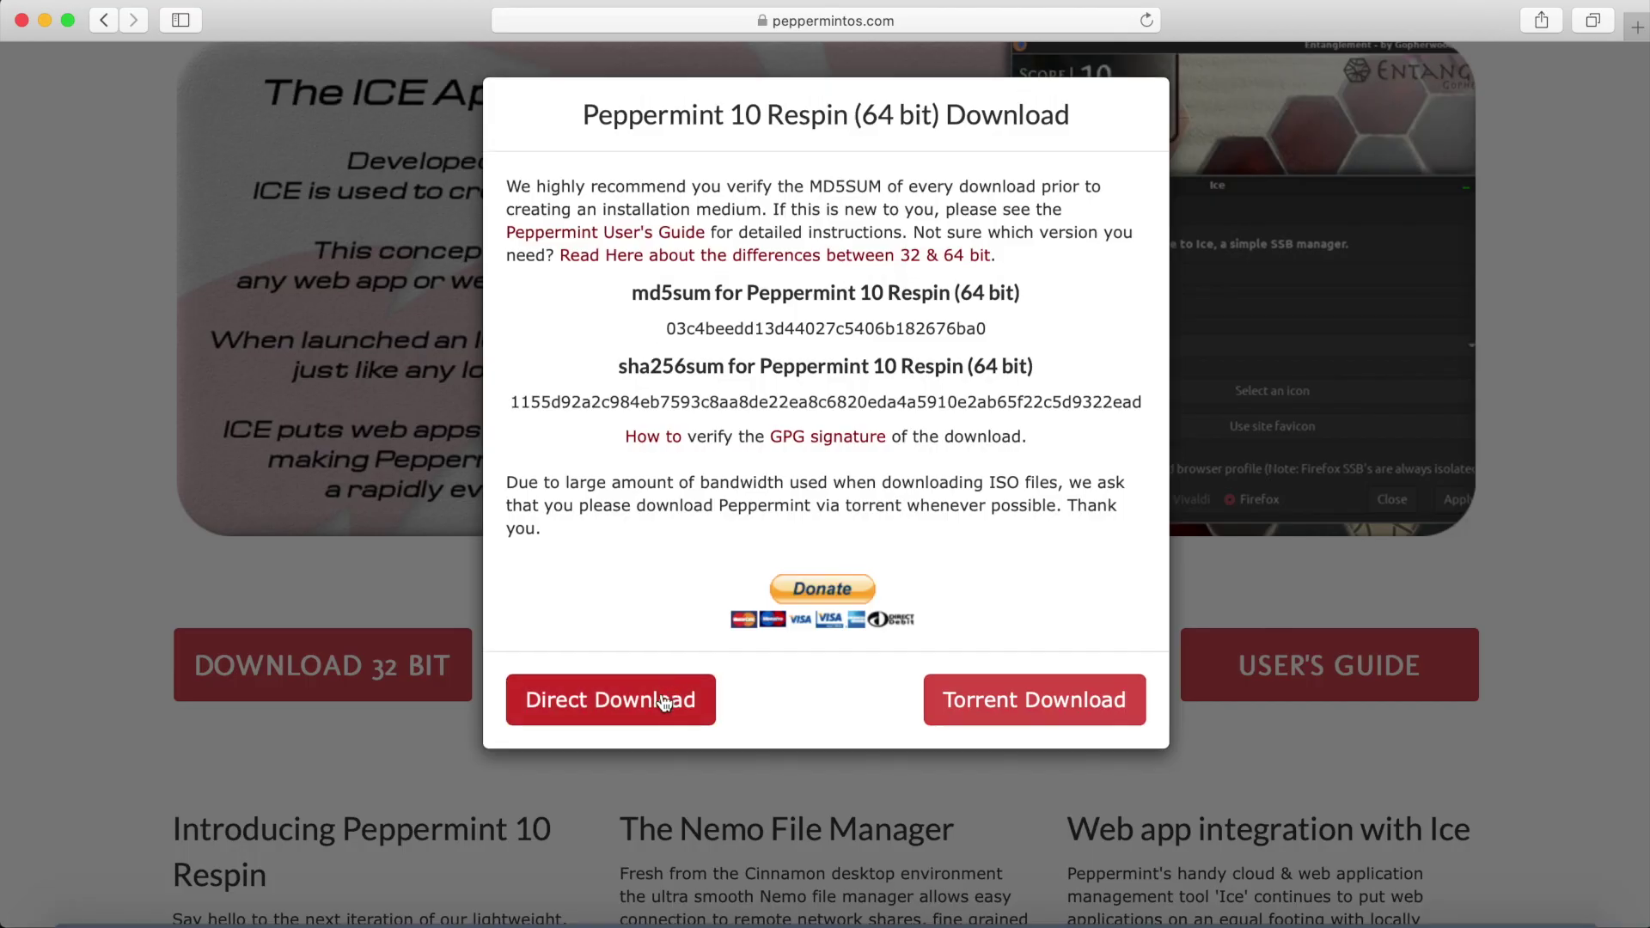
{"action": "left_click", "coordinate": [593, 703]}
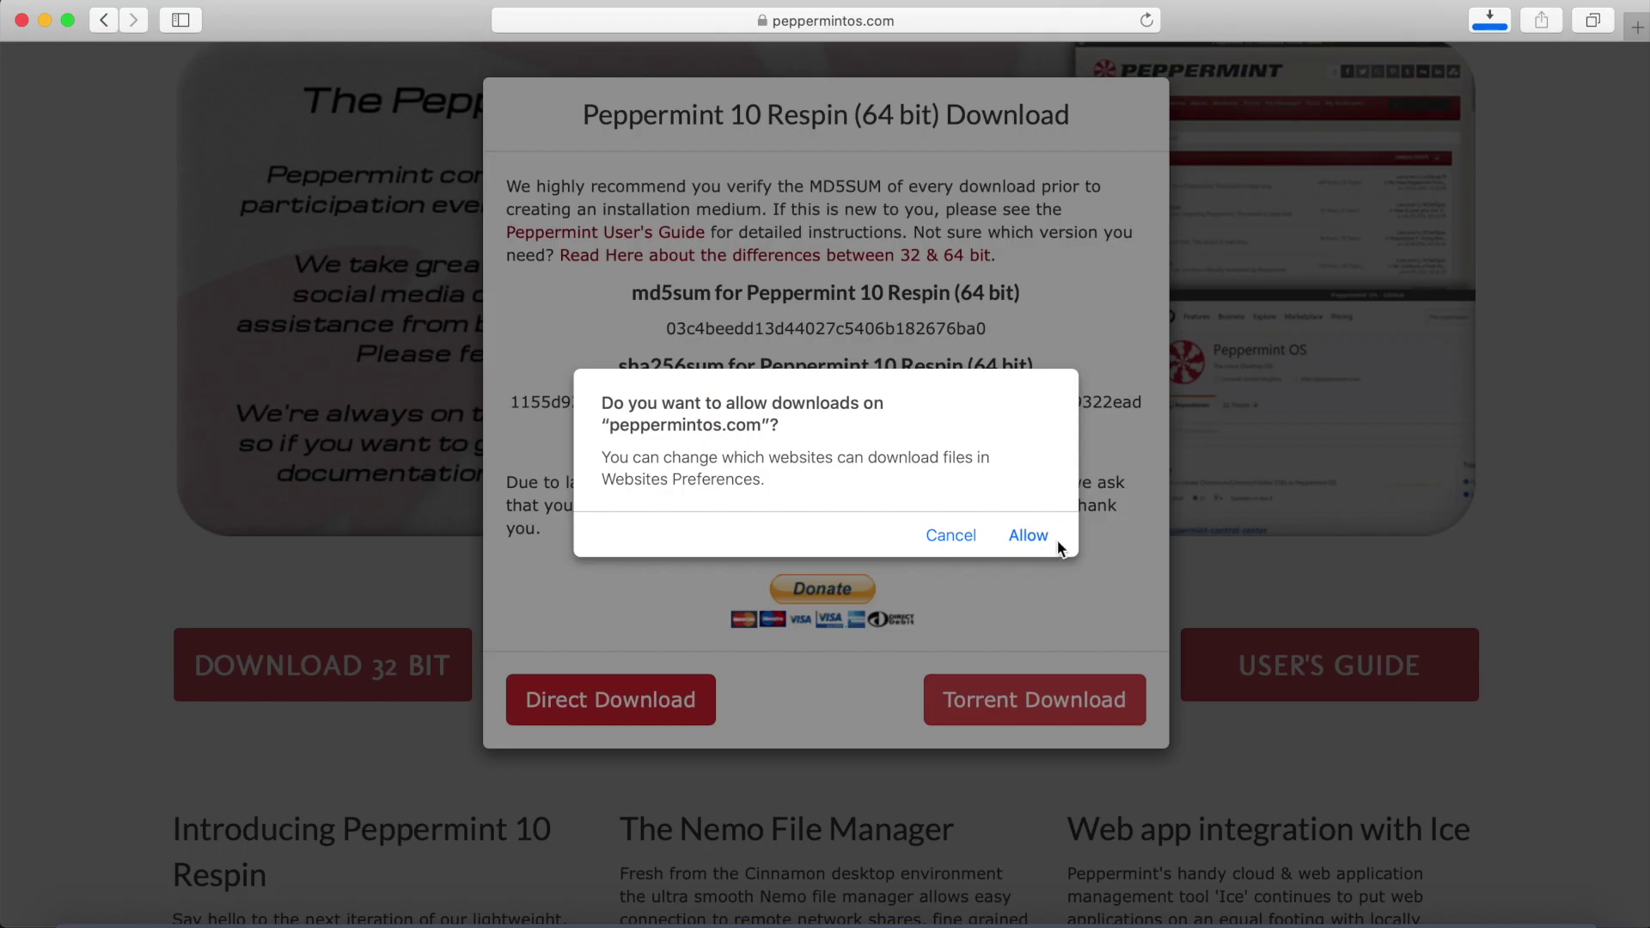
{"action": "left_click", "coordinate": [1025, 537]}
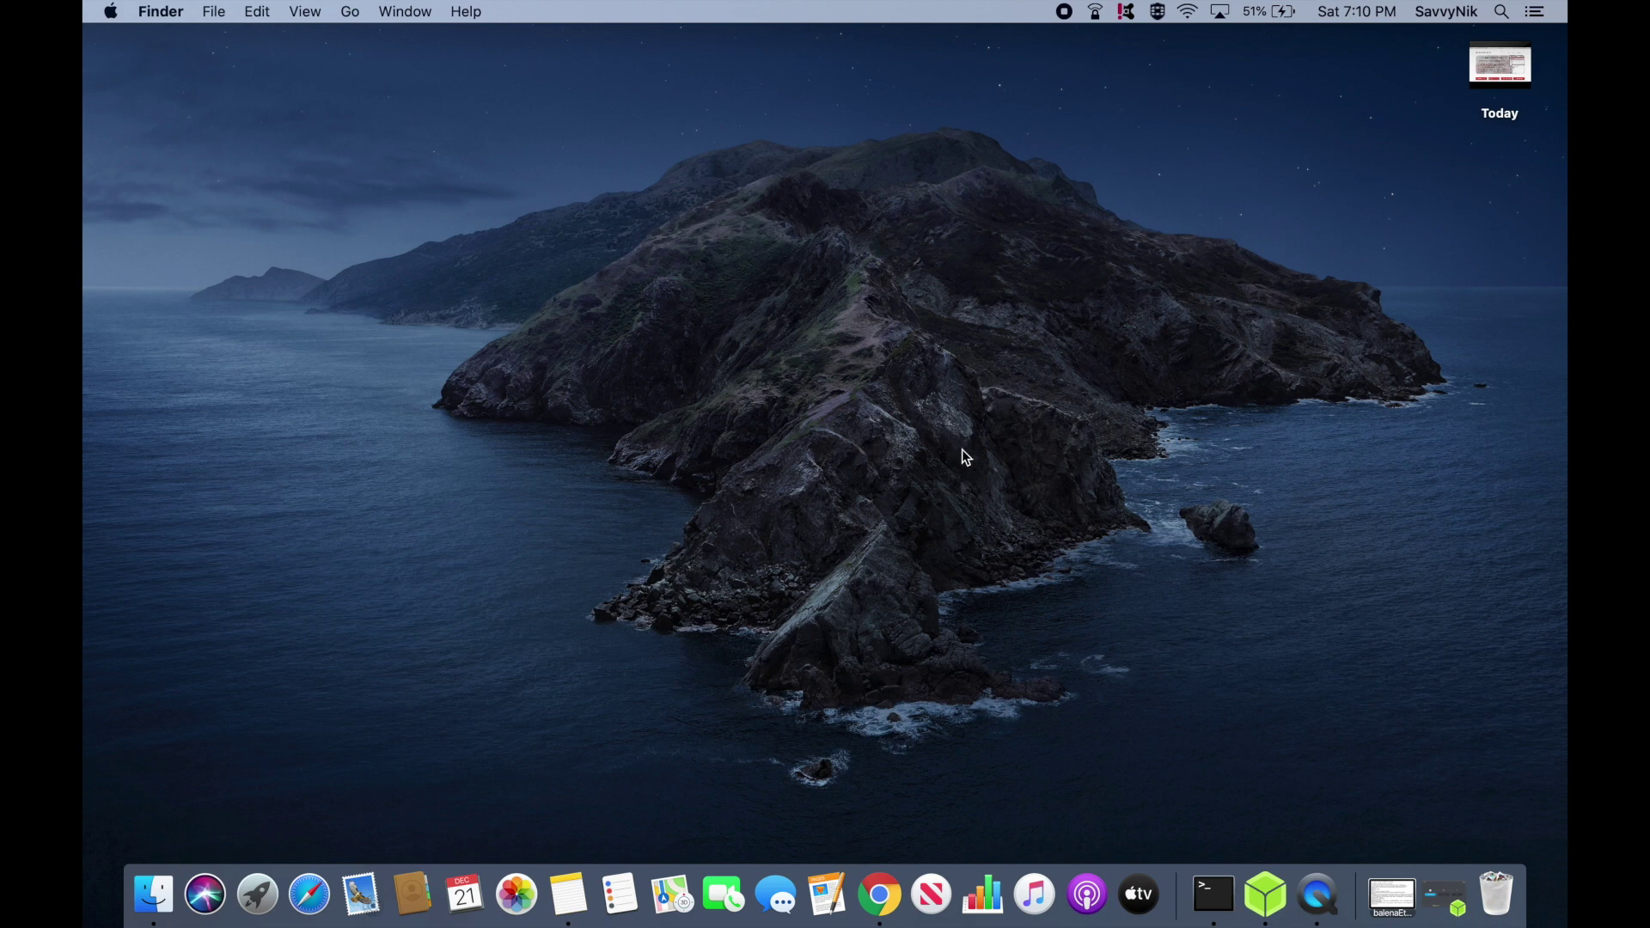
Launch balenaEtcher from the Dock.
{"action": "left_click", "coordinate": [1263, 891]}
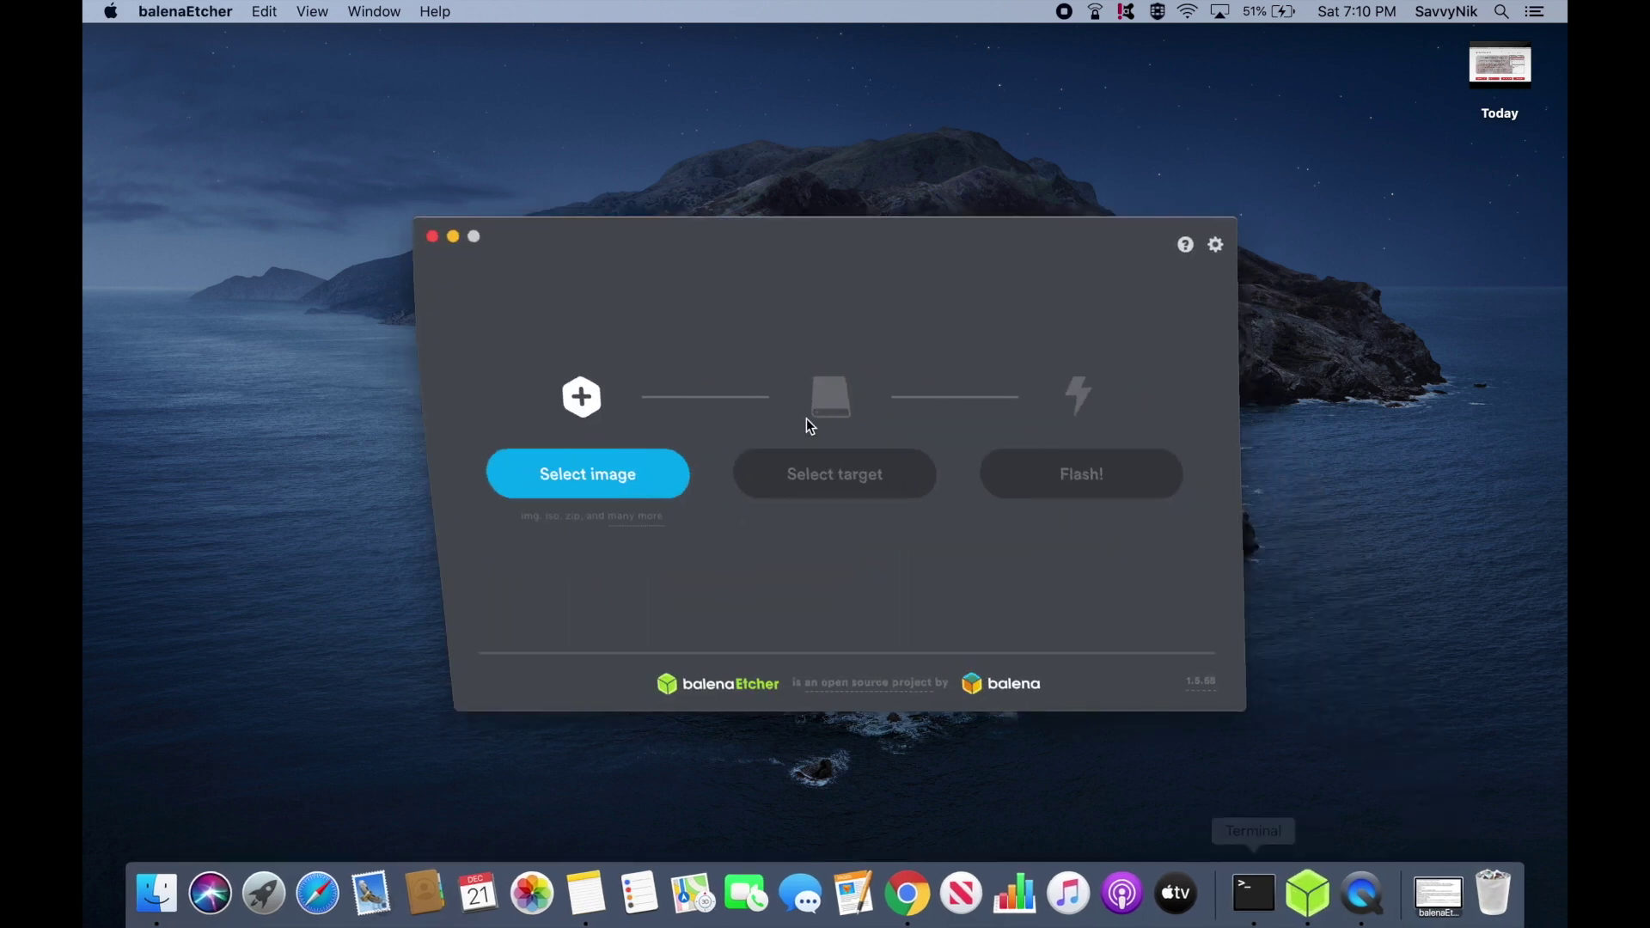
{"action": "left_click", "coordinate": [848, 262]}
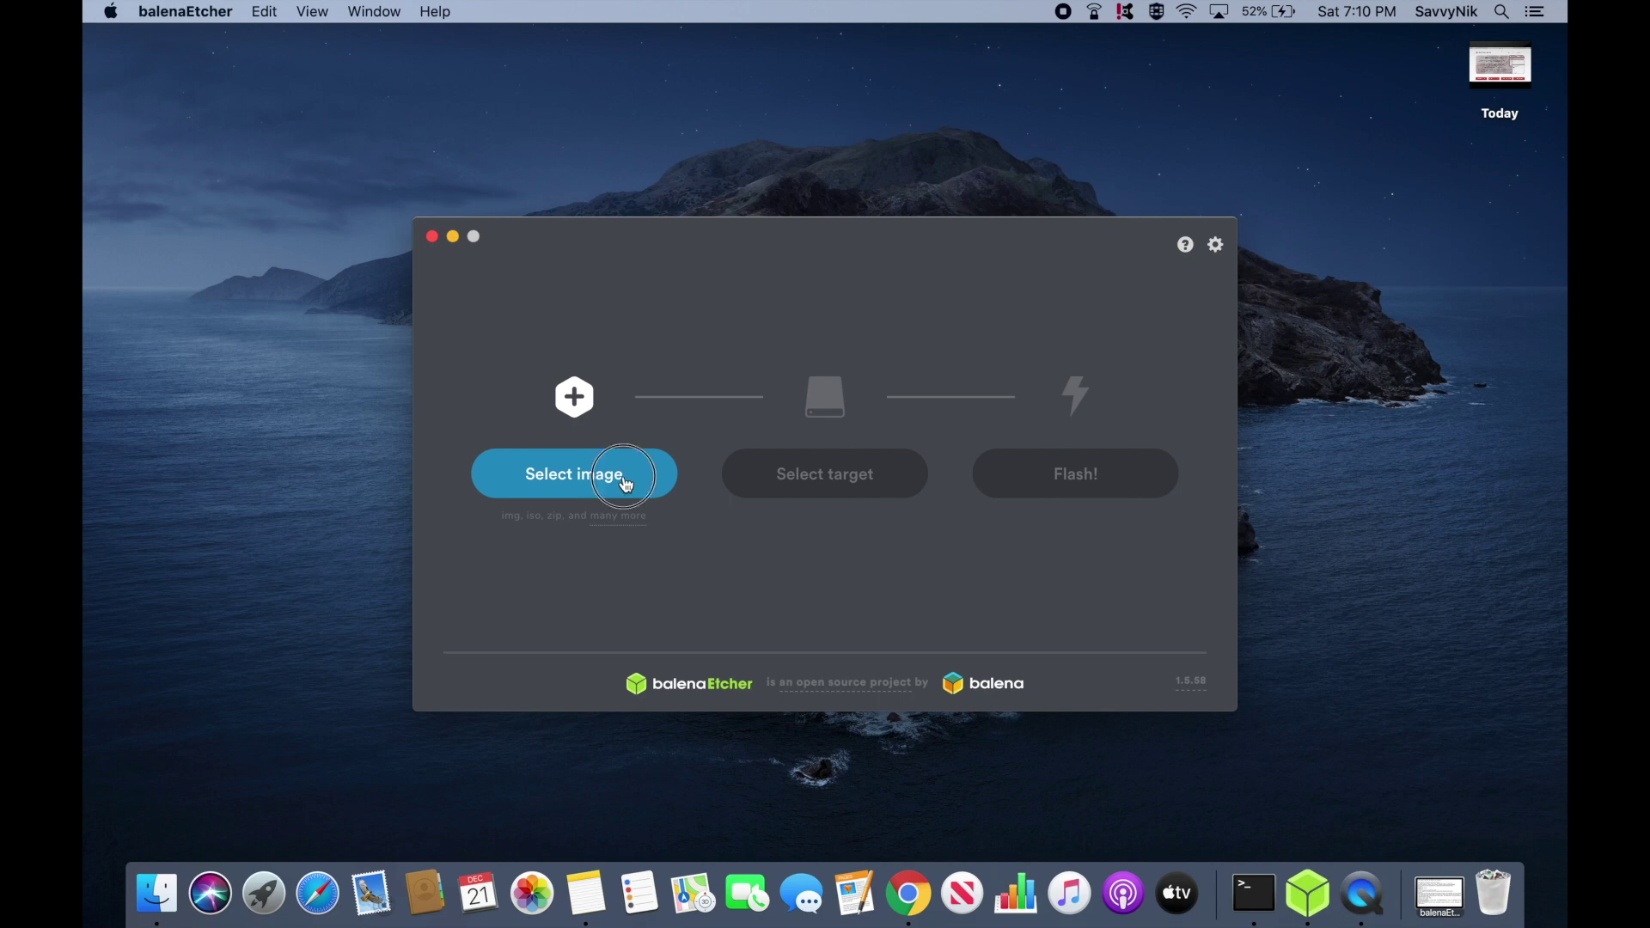
{"action": "left_click", "coordinate": [592, 483]}
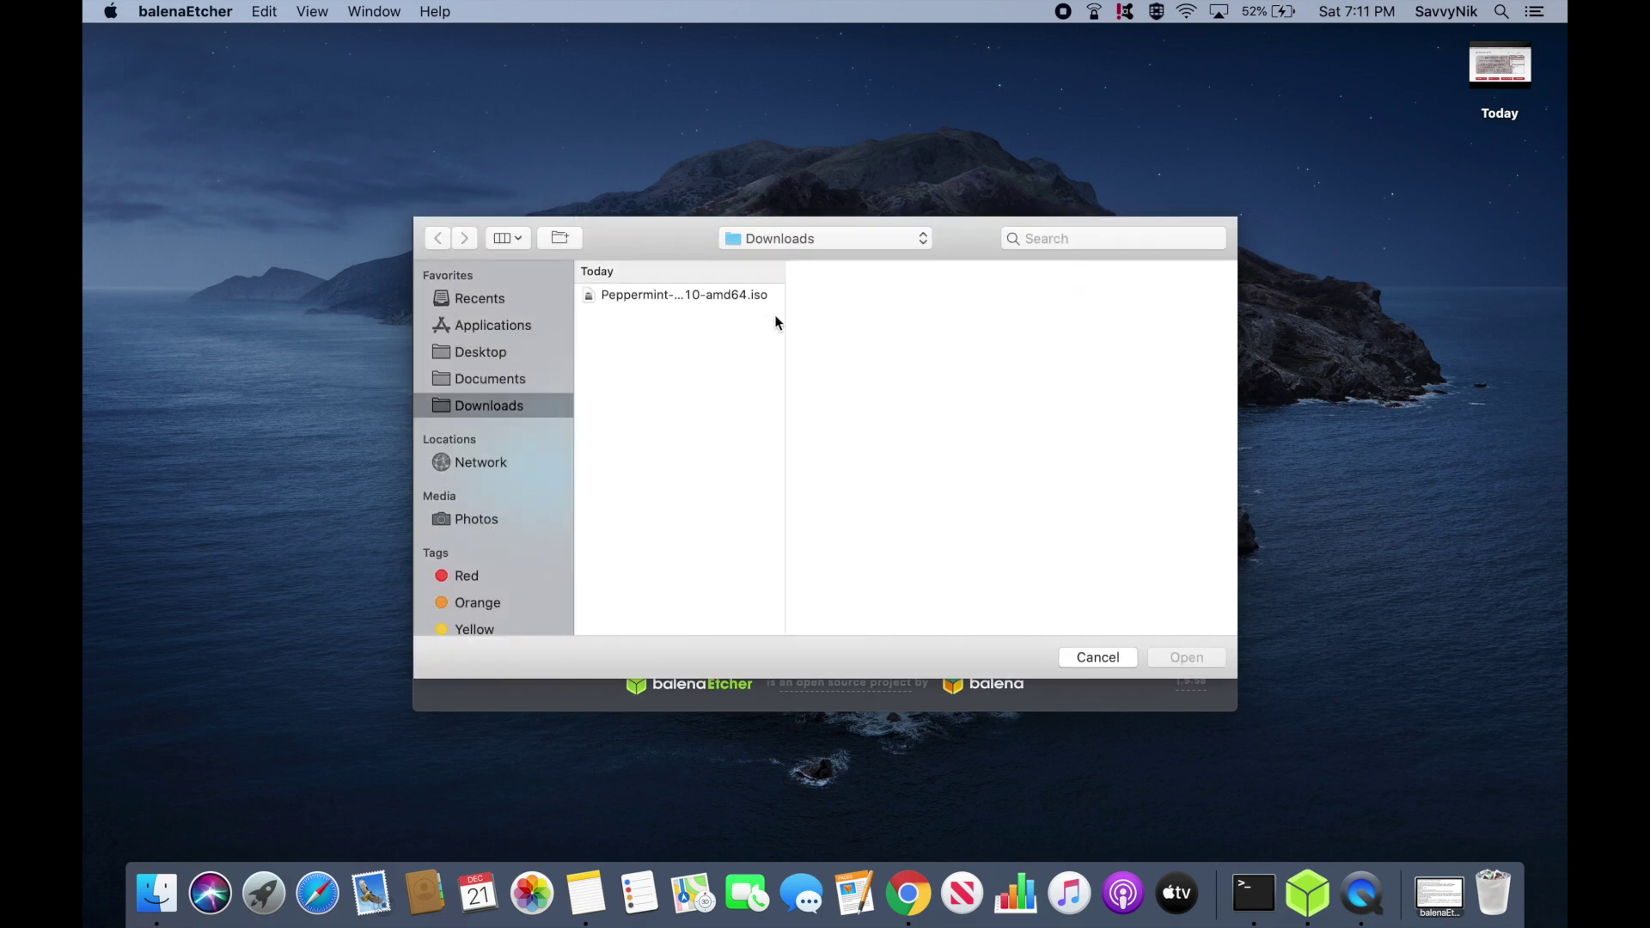
{"action": "left_click_drag", "start_coordinate": [783, 313], "coordinate": [957, 314]}
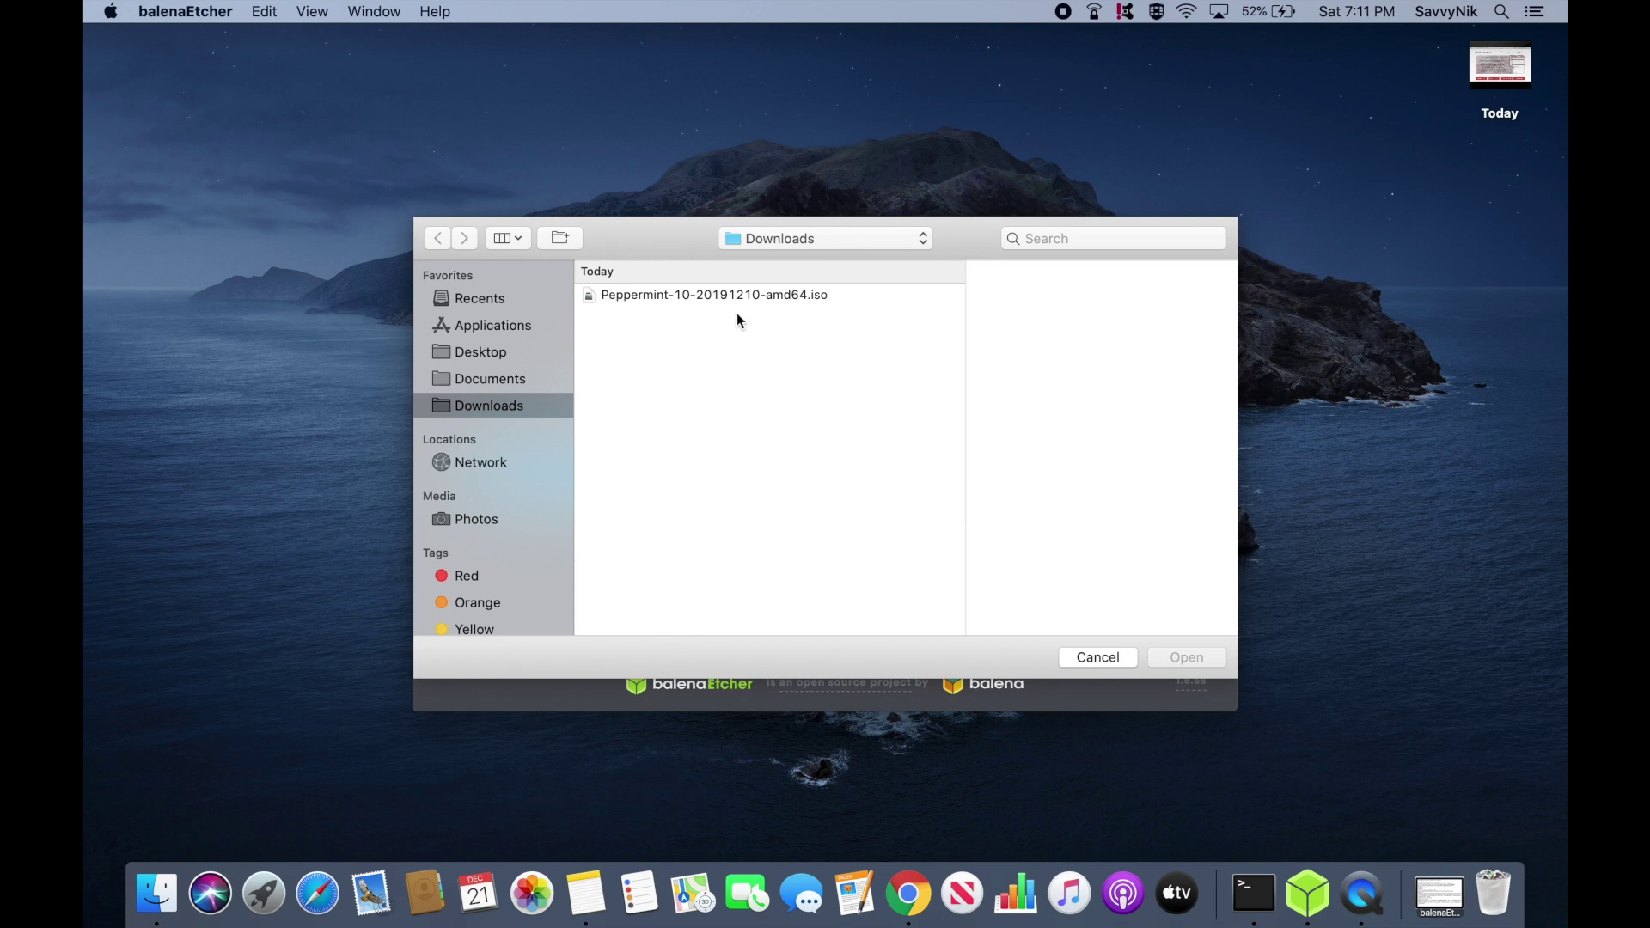
{"action": "left_click", "coordinate": [788, 296]}
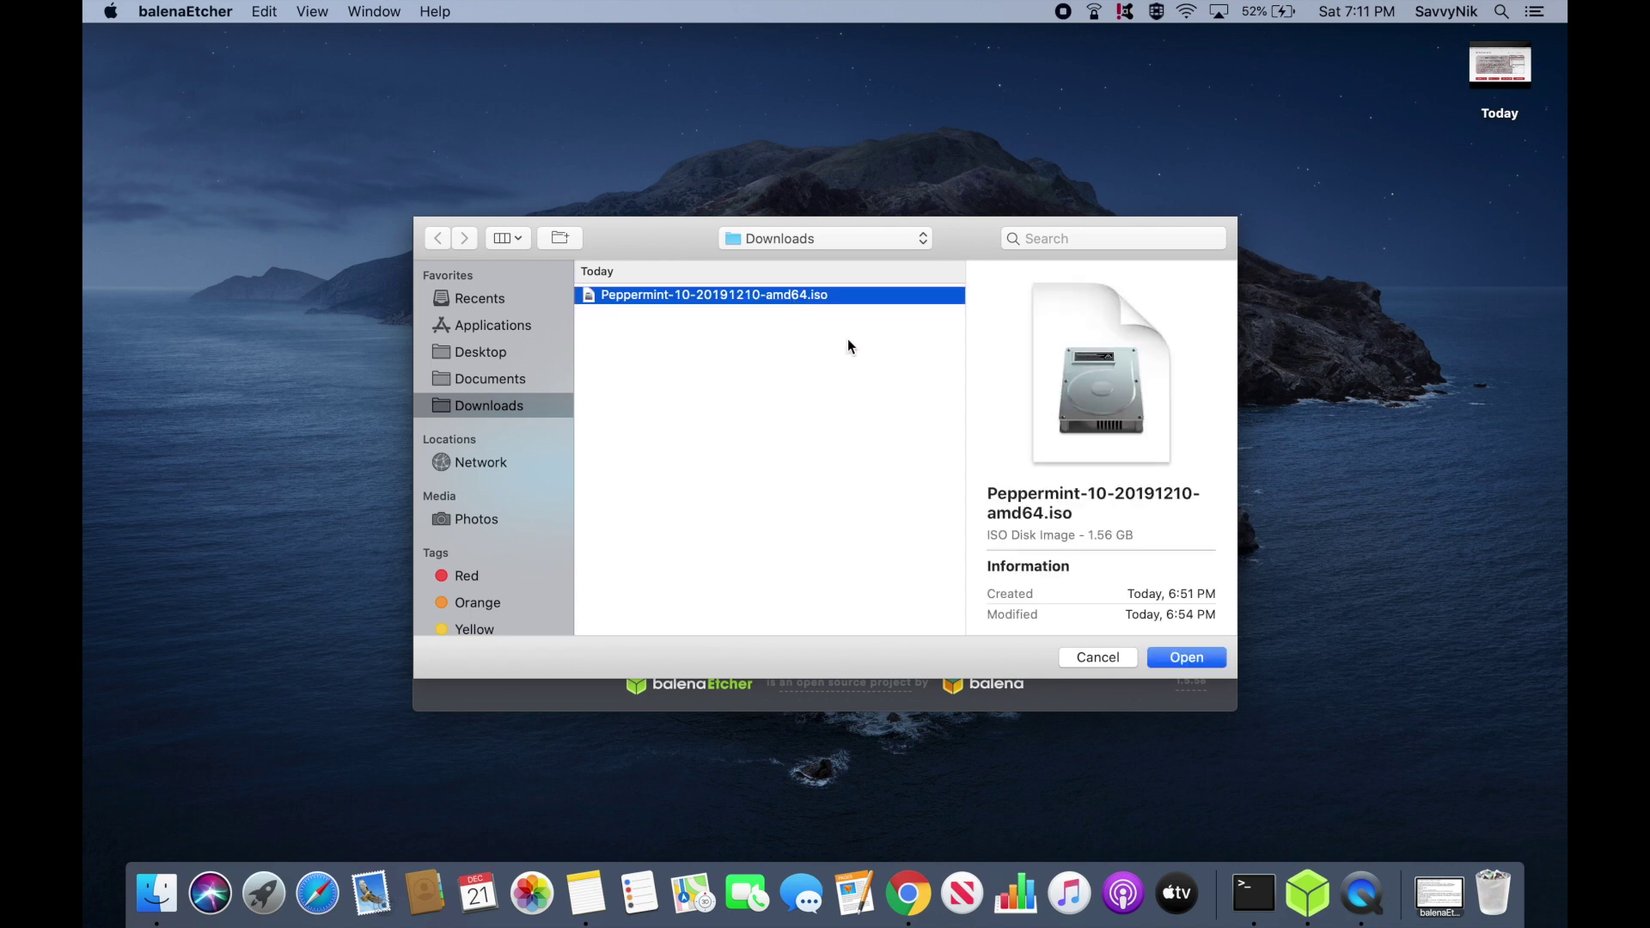
{"action": "left_click", "coordinate": [1179, 657]}
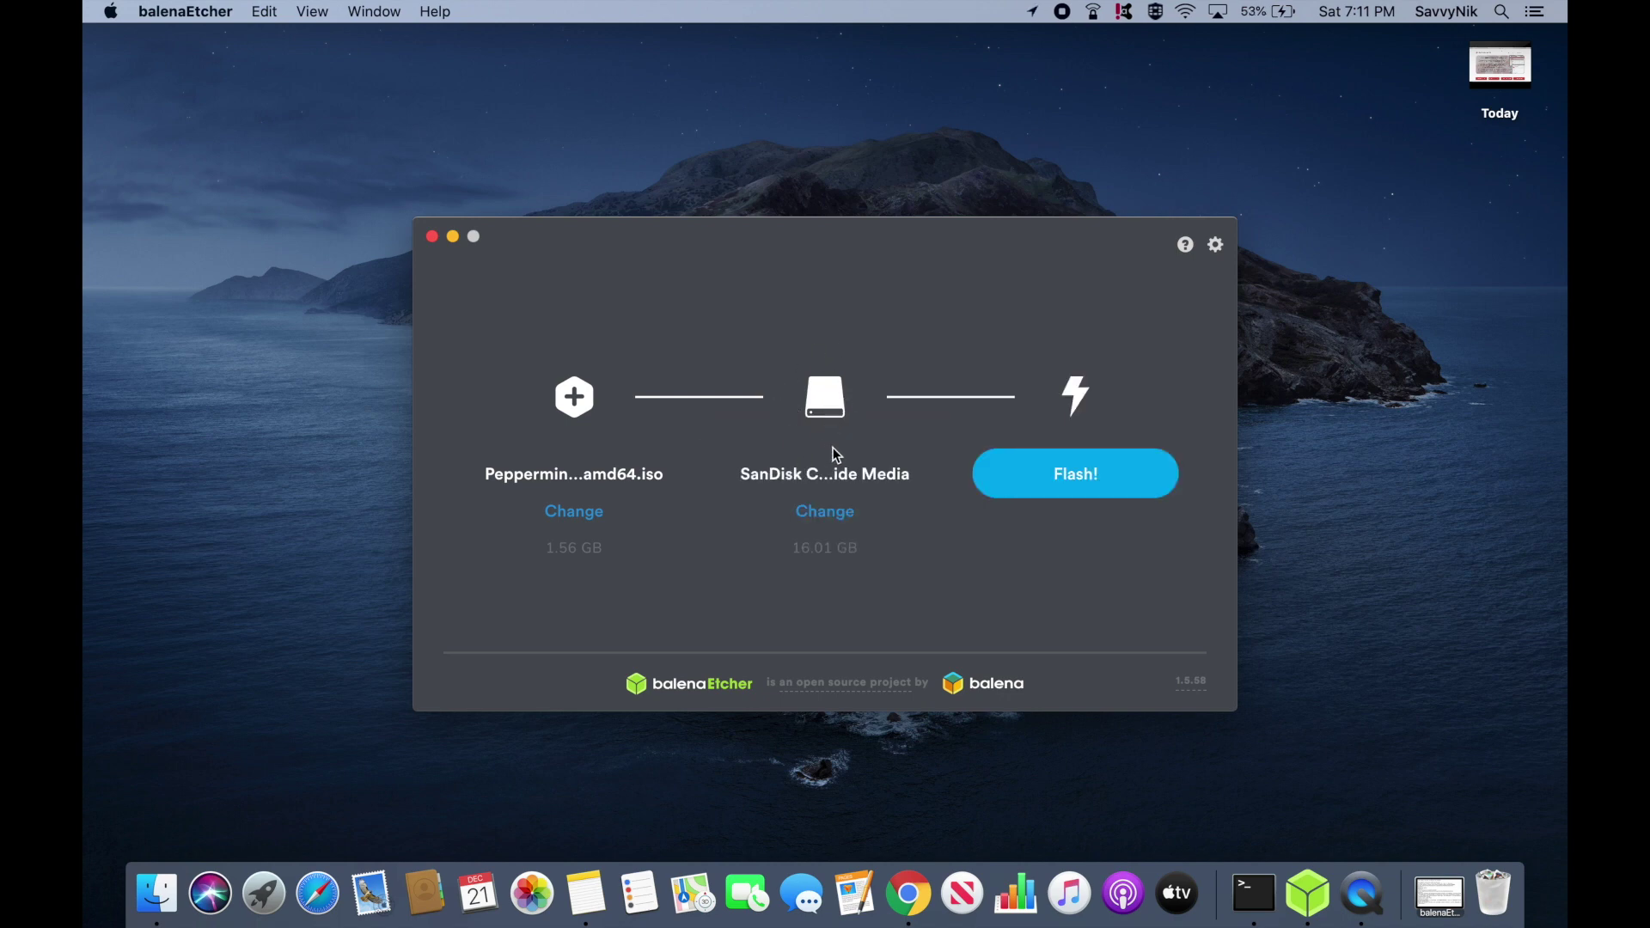
{"action": "left_click", "coordinate": [823, 511]}
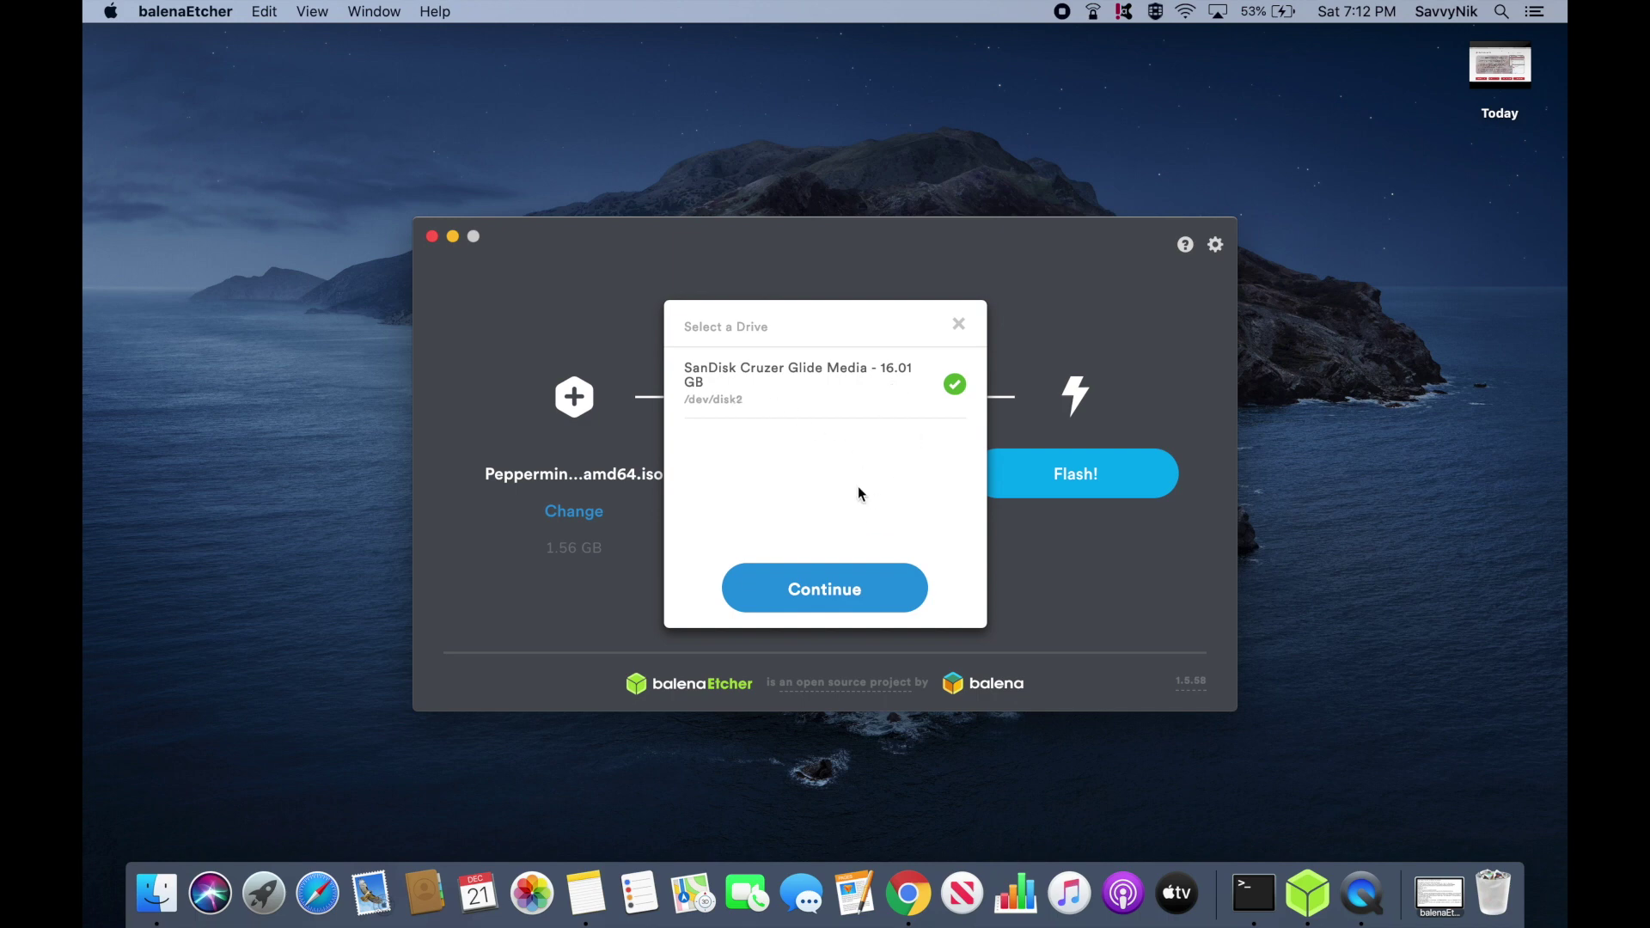
{"action": "left_click", "coordinate": [825, 597]}
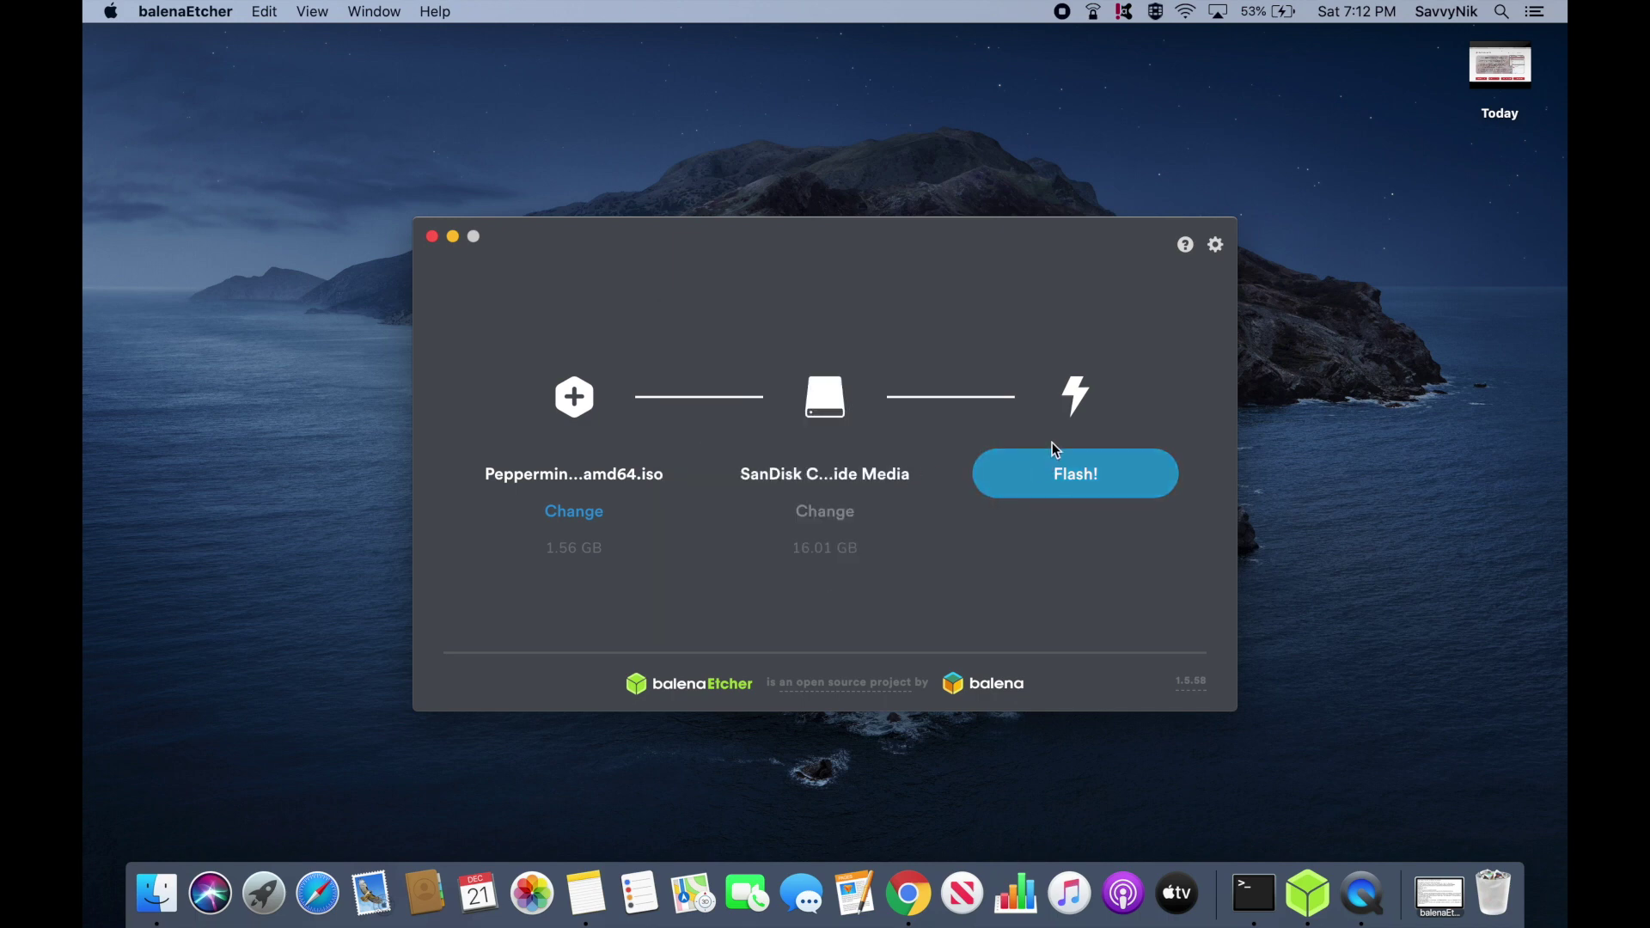
{"action": "left_click", "coordinate": [1077, 479]}
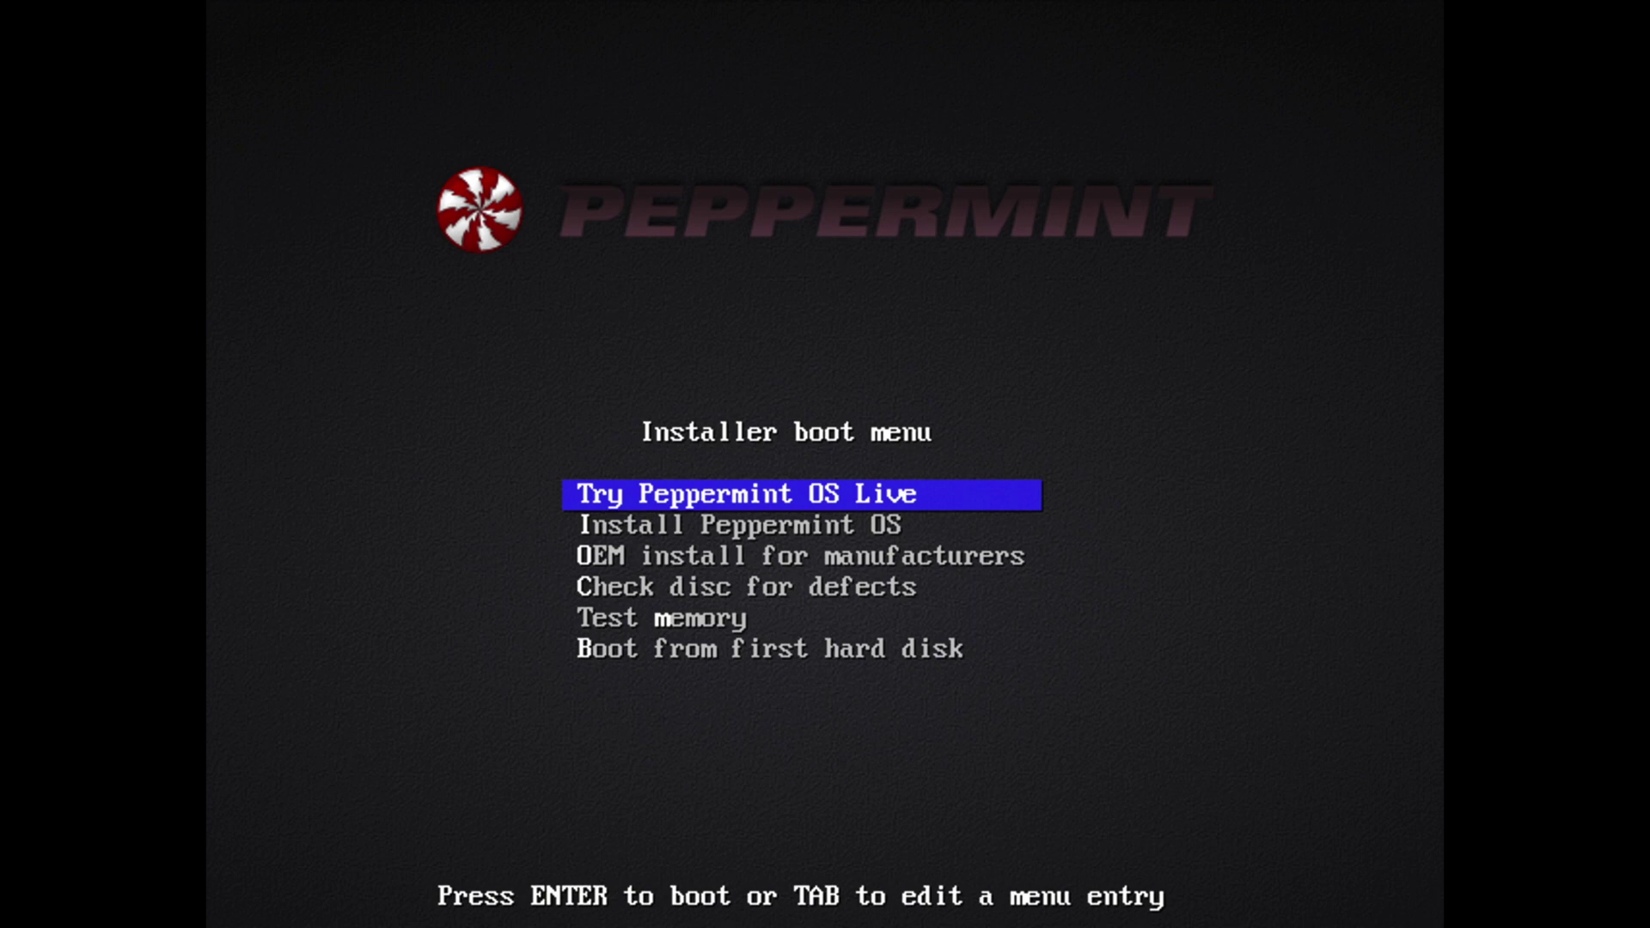
Boot the Install Peppermint OS entry from the boot menu.
{"action": "key", "text": "Down"}
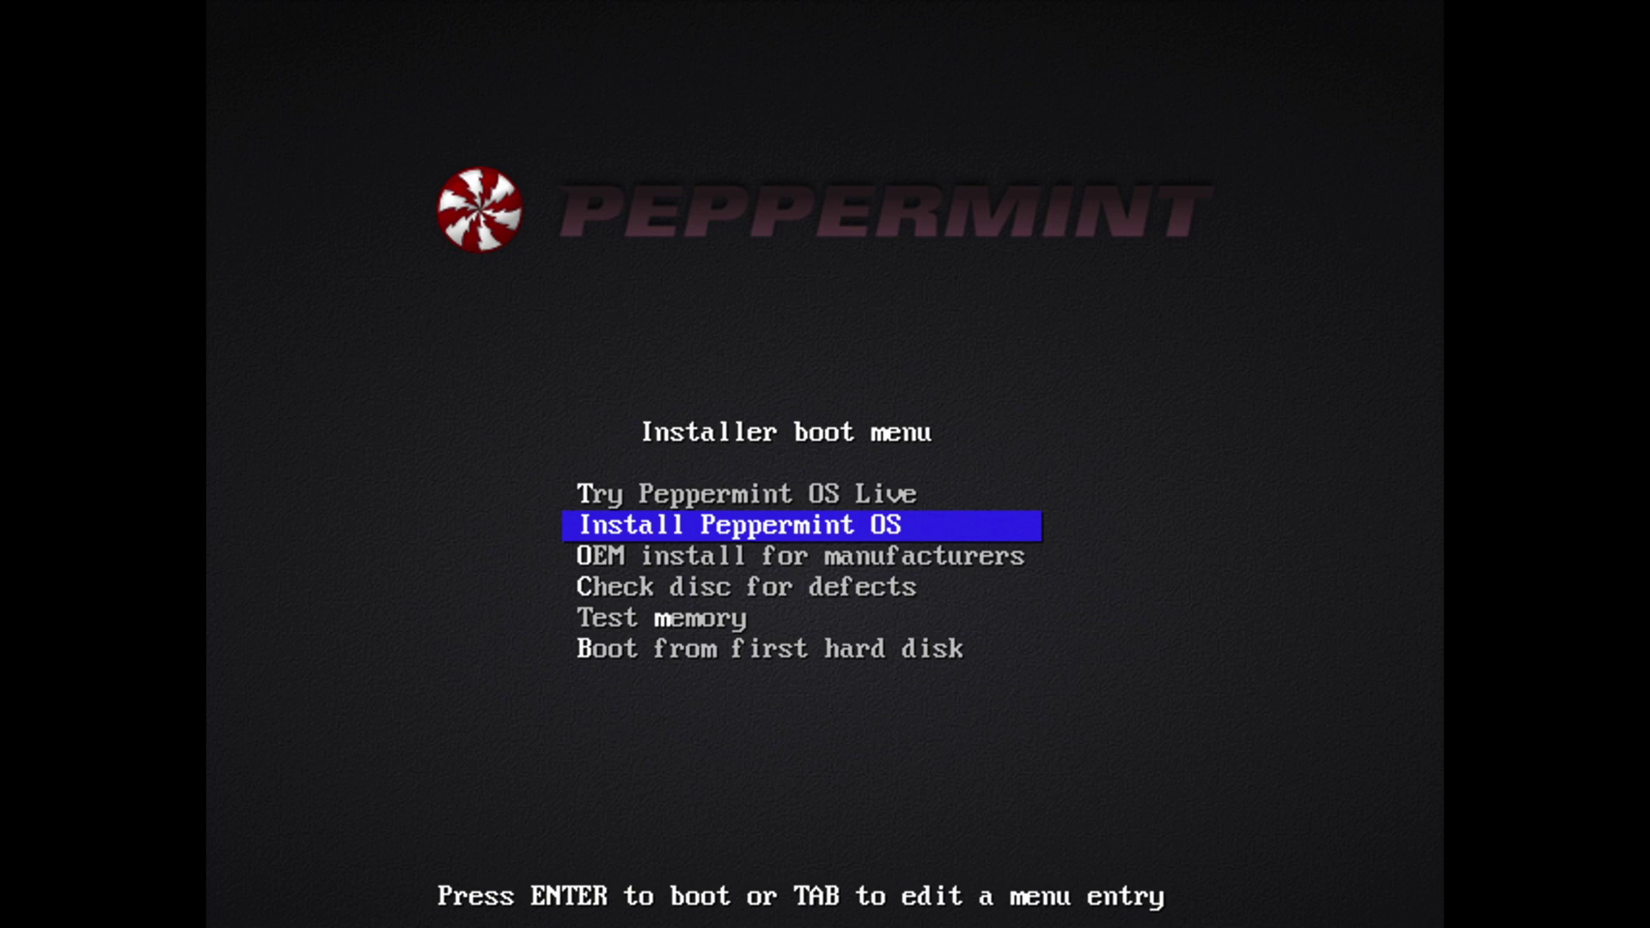
{"action": "key", "text": "Return"}
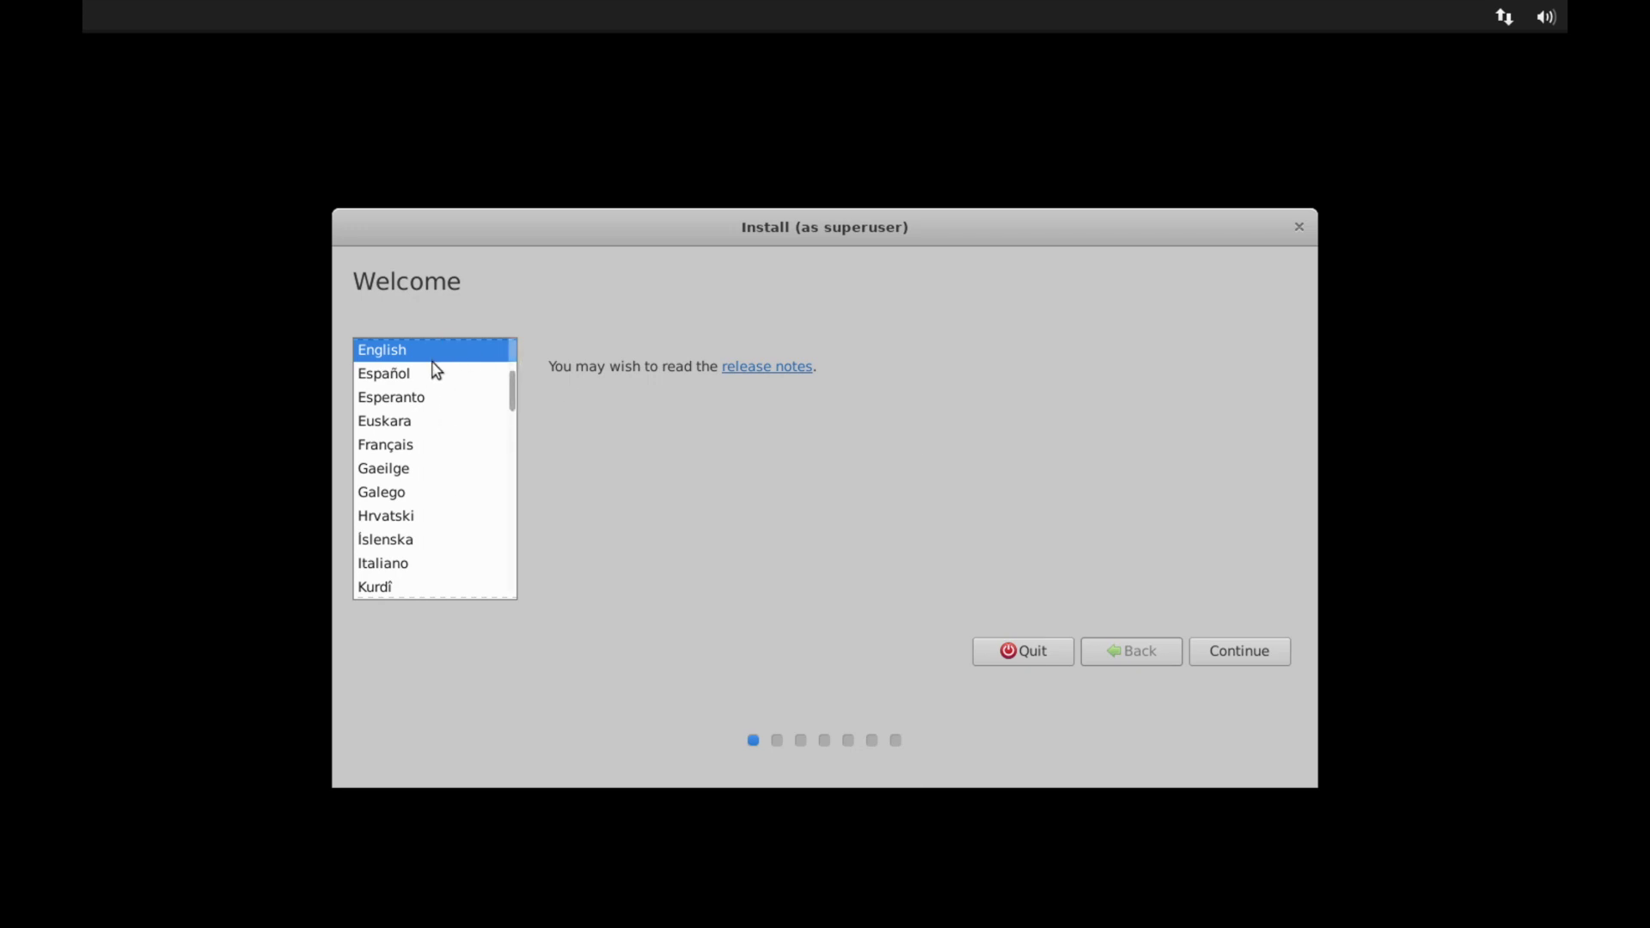
Accept English, test the English (US) keyboard layout with 'qwerty', clear the field, and continue.
{"action": "left_click", "coordinate": [1217, 648]}
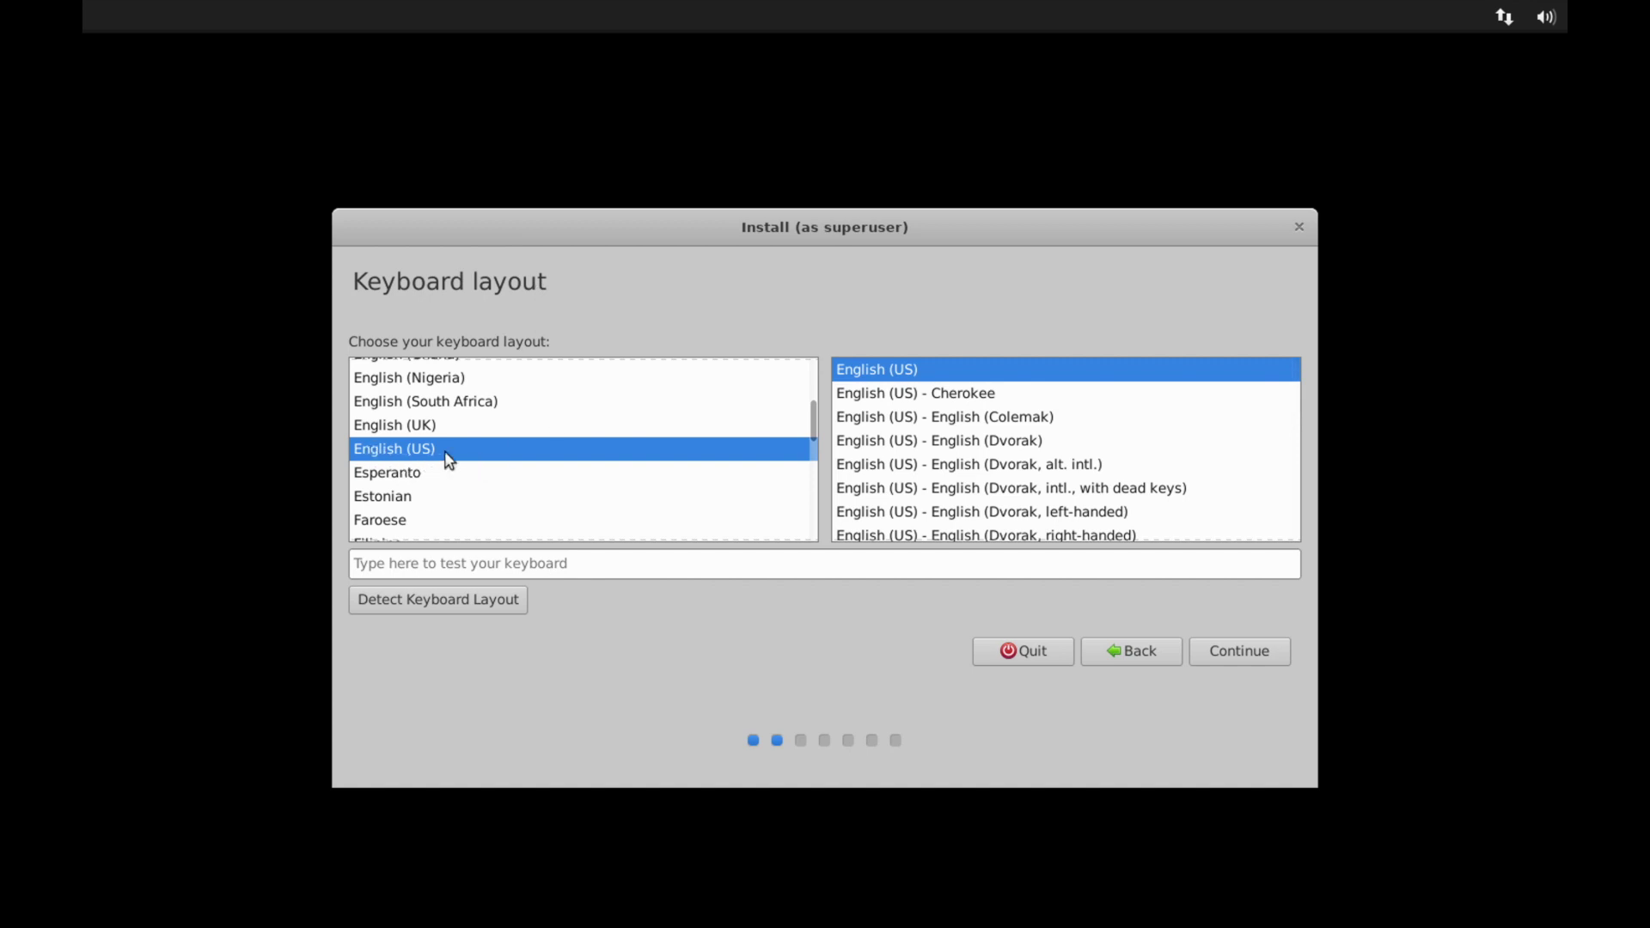
{"action": "left_click", "coordinate": [539, 563]}
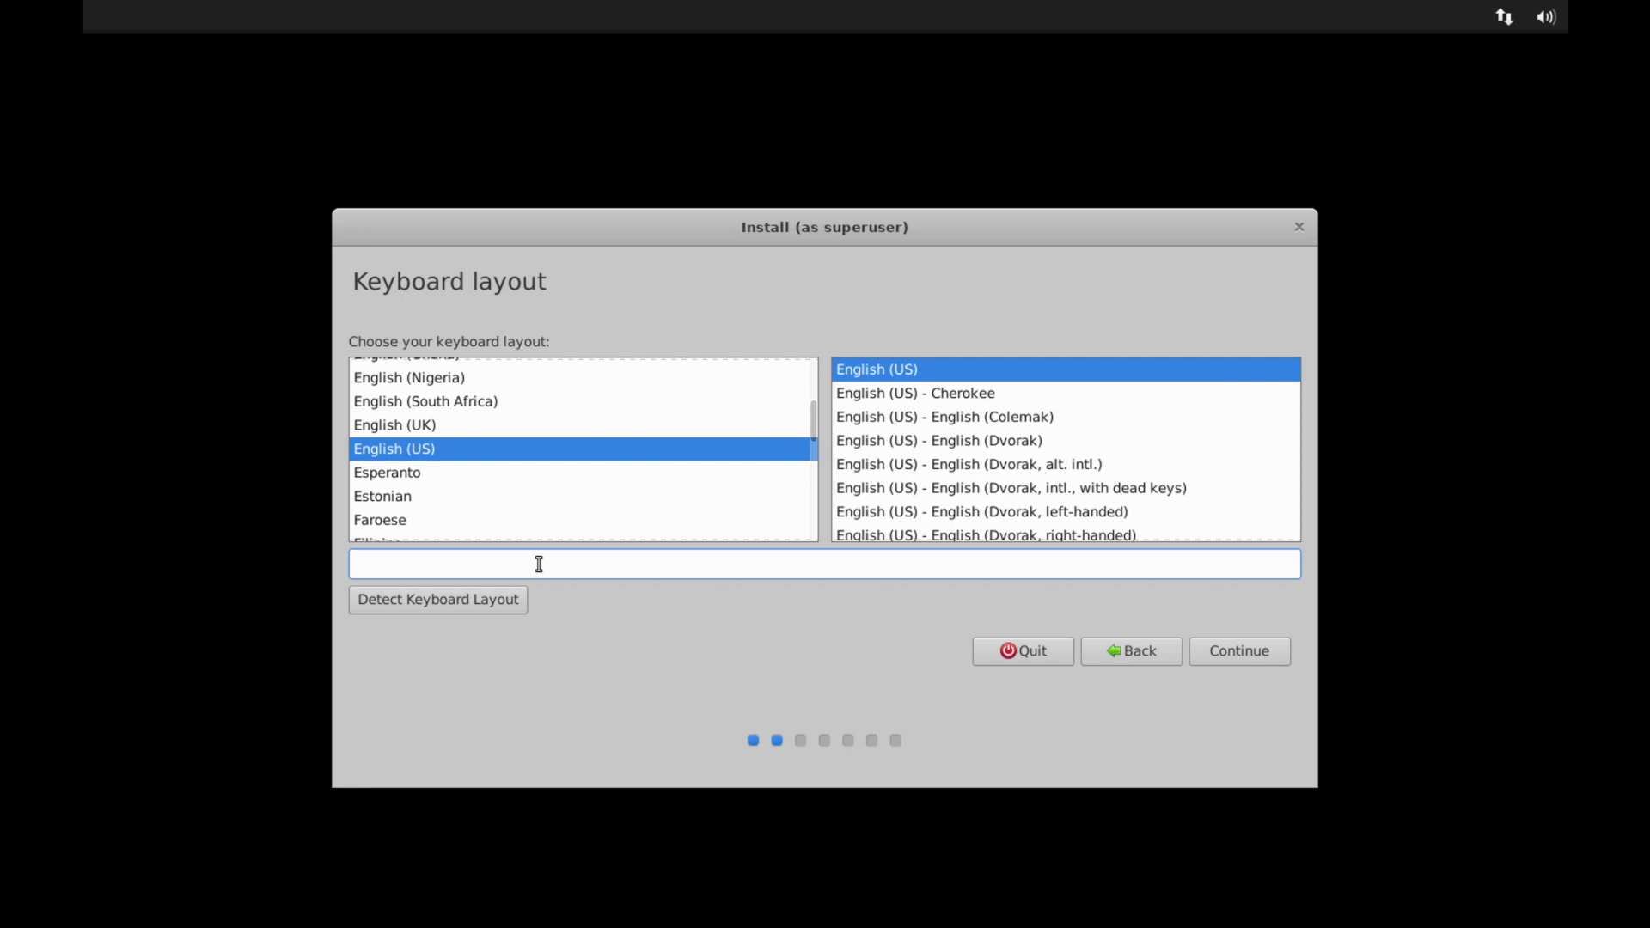
{"action": "type", "text": "qwerty"}
{"action": "key", "text": "BackSpace"}
{"action": "key", "text": "BackSpace"}
{"action": "key", "text": "BackSpace"}
{"action": "key", "text": "BackSpace"}
{"action": "key", "text": "BackSpace"}
{"action": "key", "text": "BackSpace"}
{"action": "type", "text": "qwerty"}
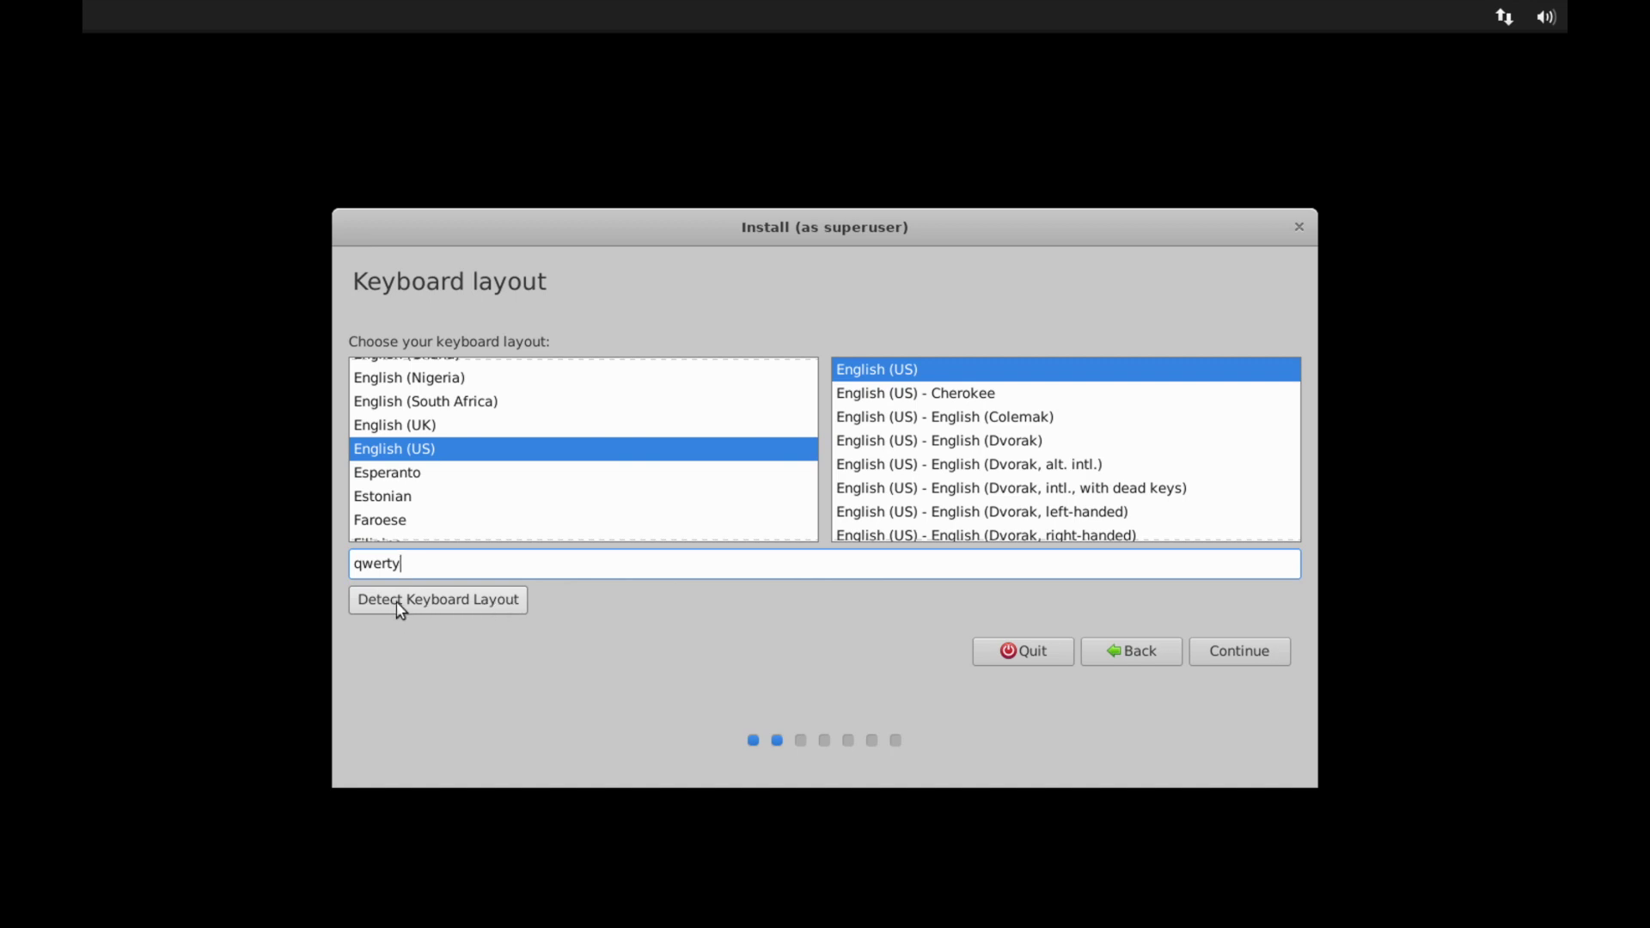
{"action": "left_click_drag", "start_coordinate": [479, 564], "coordinate": [357, 571]}
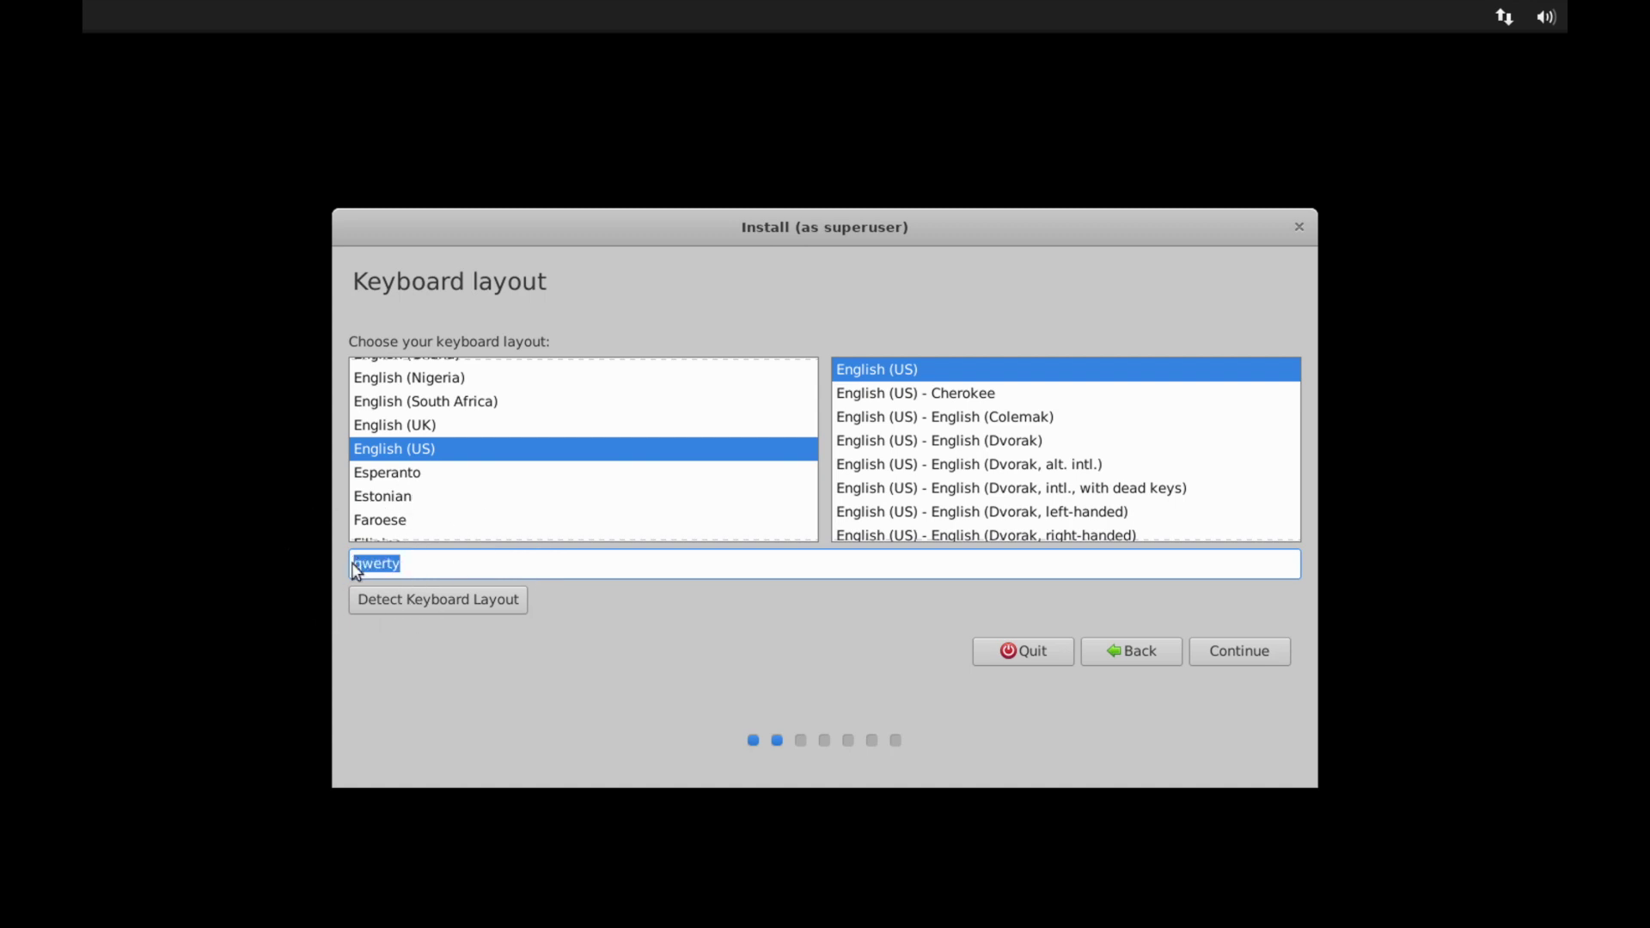
{"action": "key", "text": "BackSpace"}
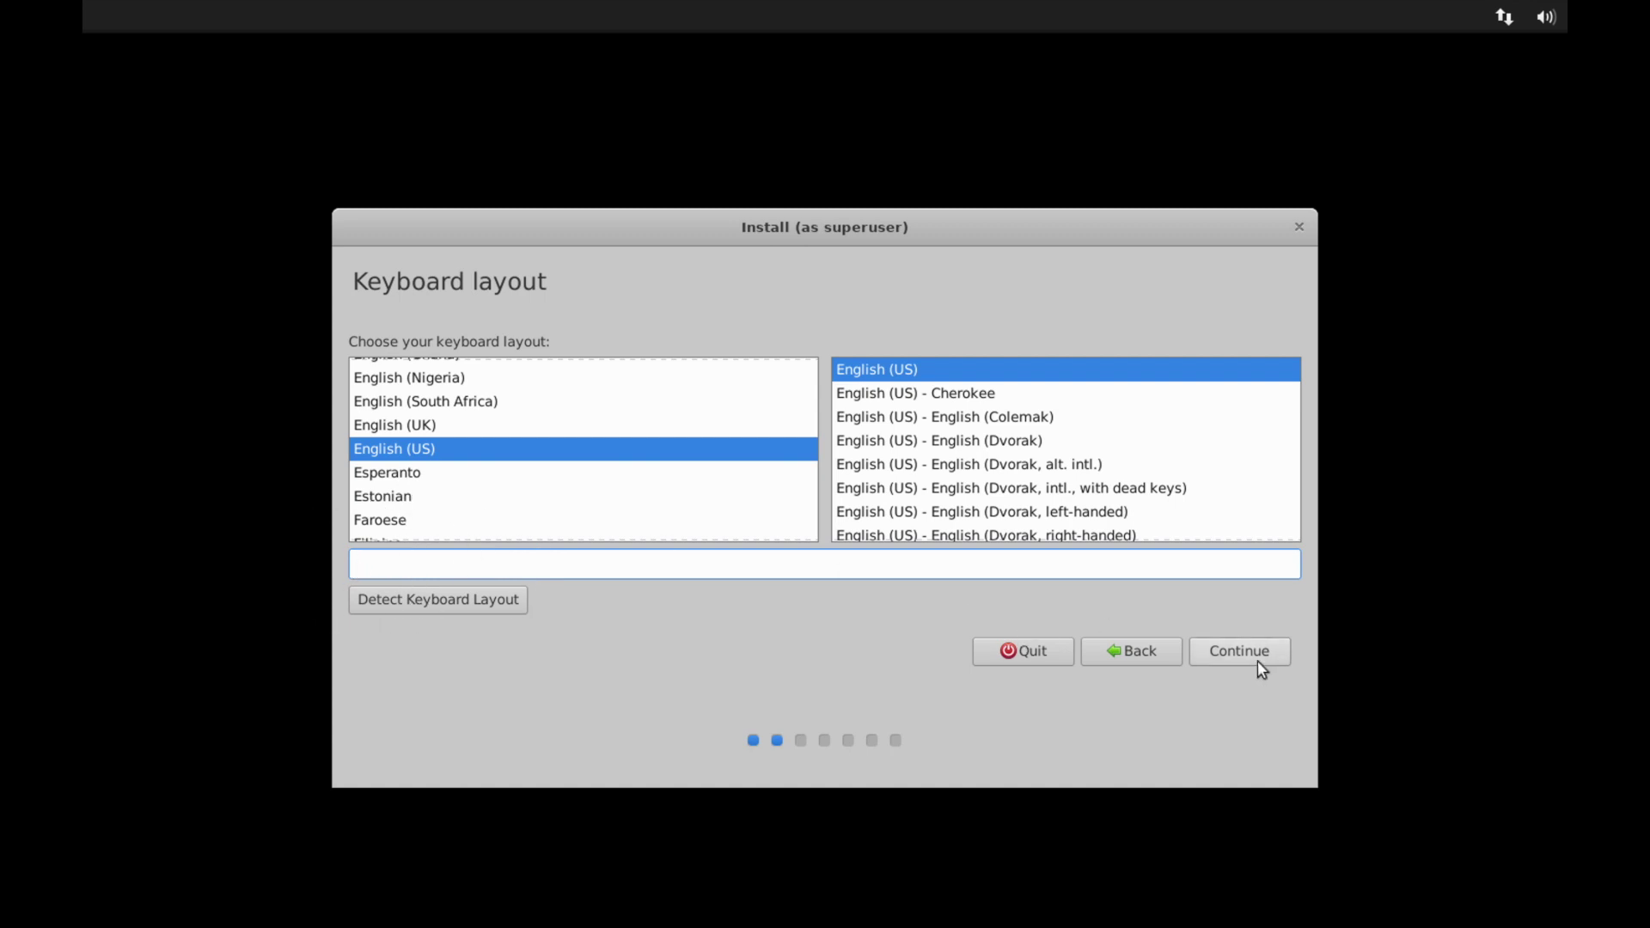
{"action": "left_click", "coordinate": [1251, 659]}
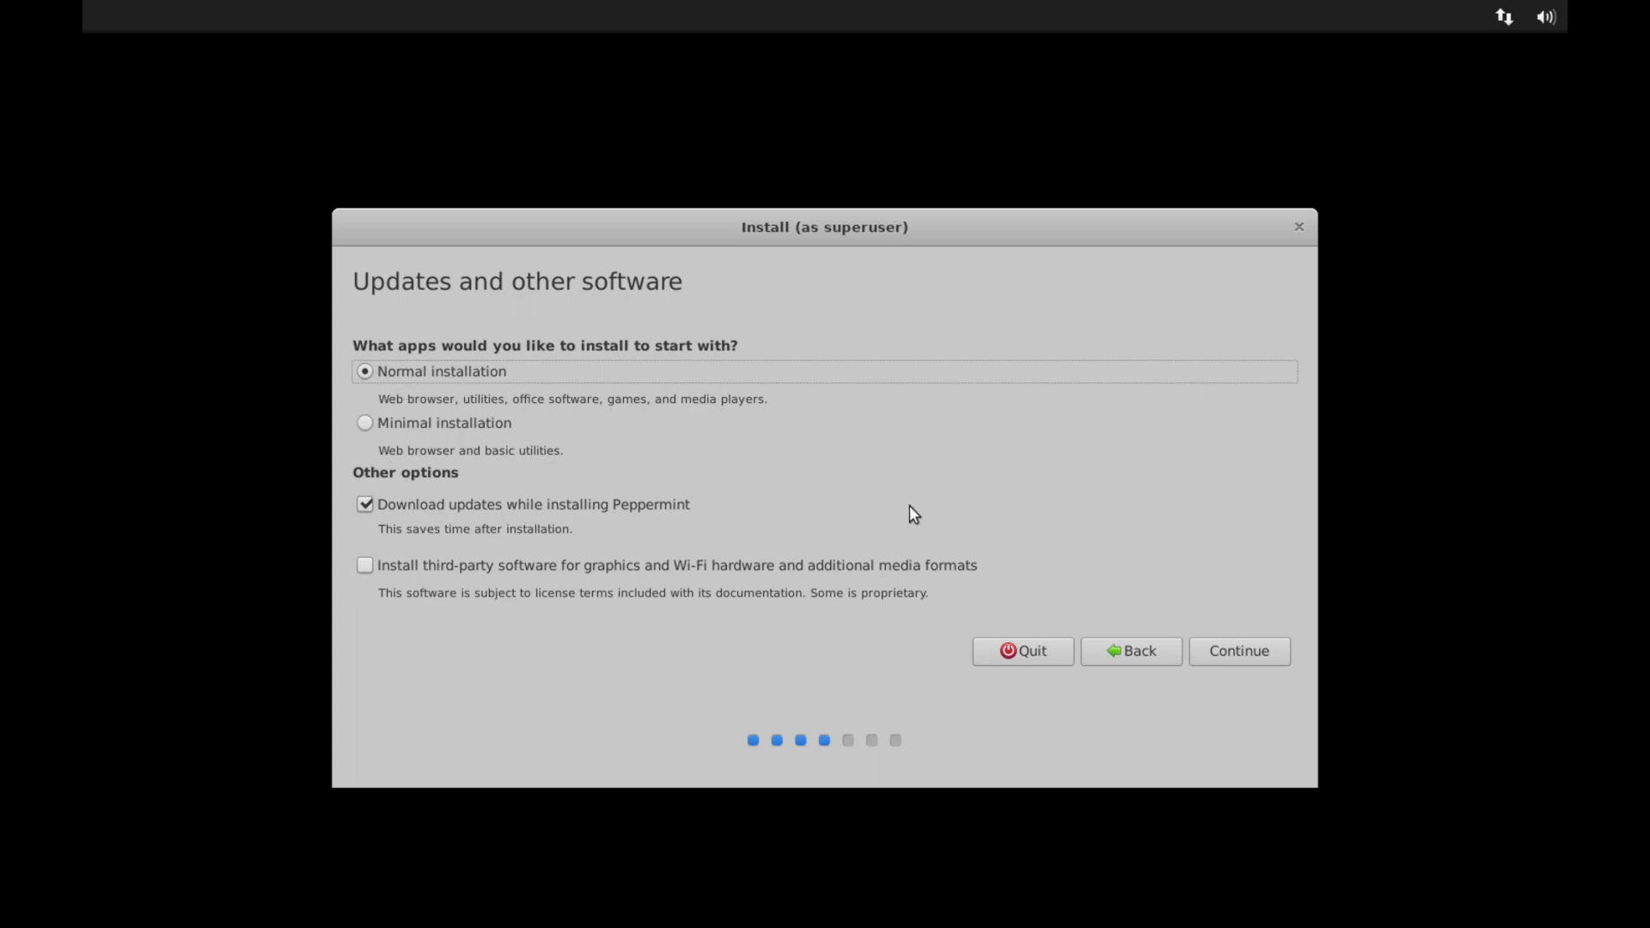
Continue with Normal installation and downloading updates while installing Peppermint.
{"action": "left_click", "coordinate": [1241, 655]}
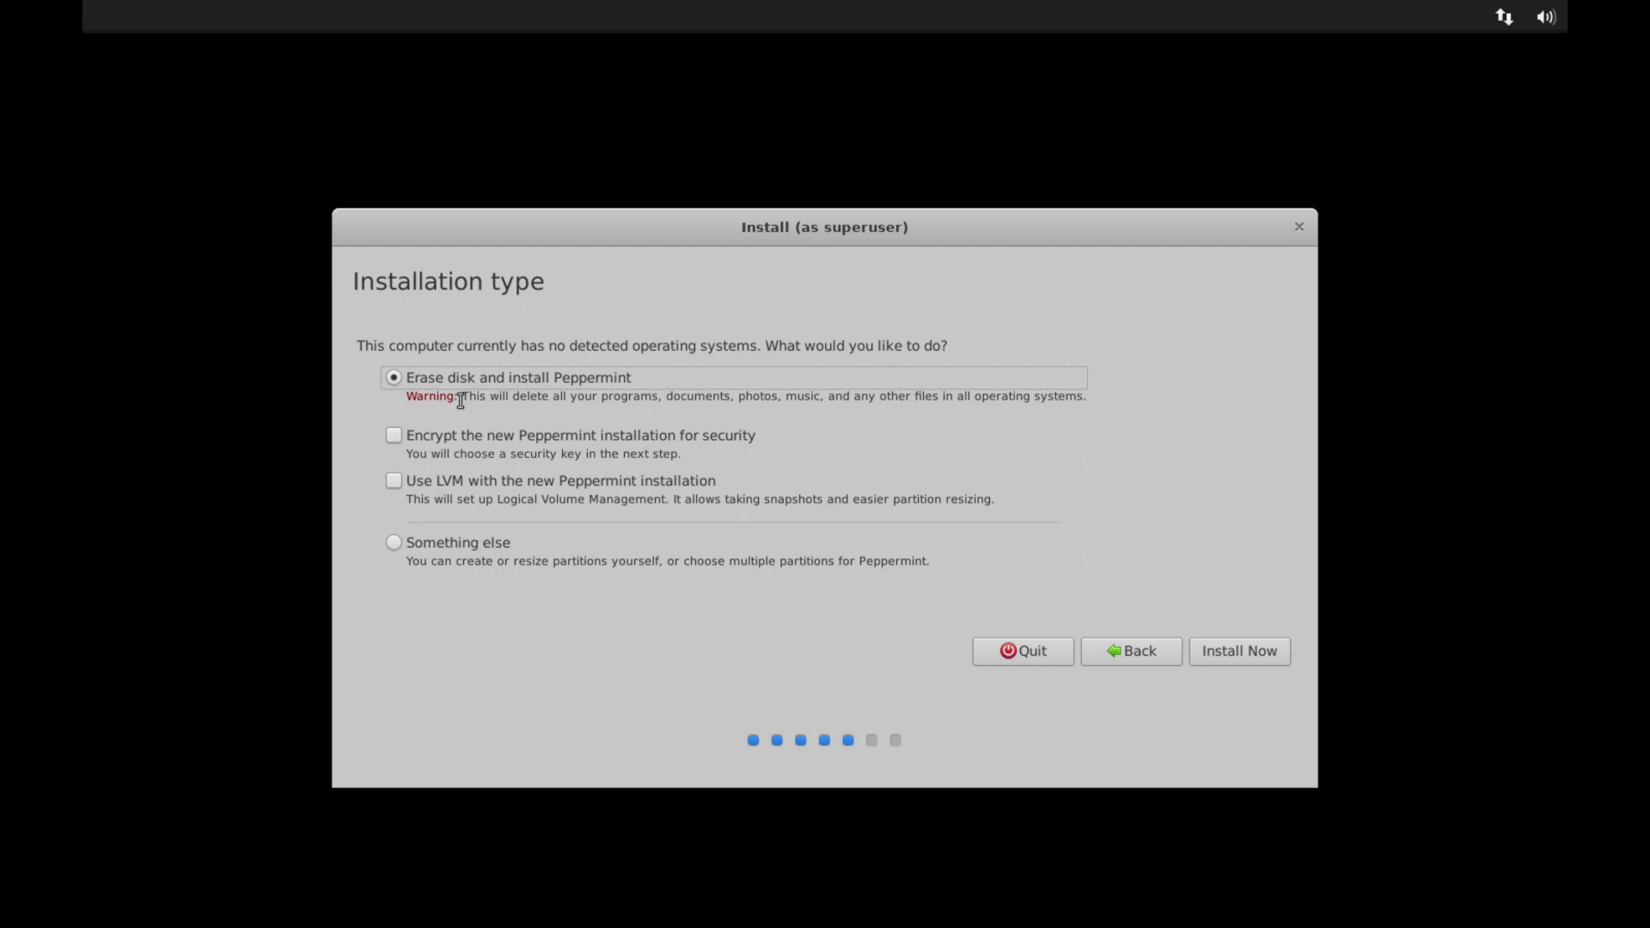
Choose Erase disk and install Peppermint, then start the installation.
{"action": "left_click_drag", "start_coordinate": [459, 396], "coordinate": [643, 393]}
{"action": "left_click", "coordinate": [608, 392]}
{"action": "left_click", "coordinate": [1255, 651]}
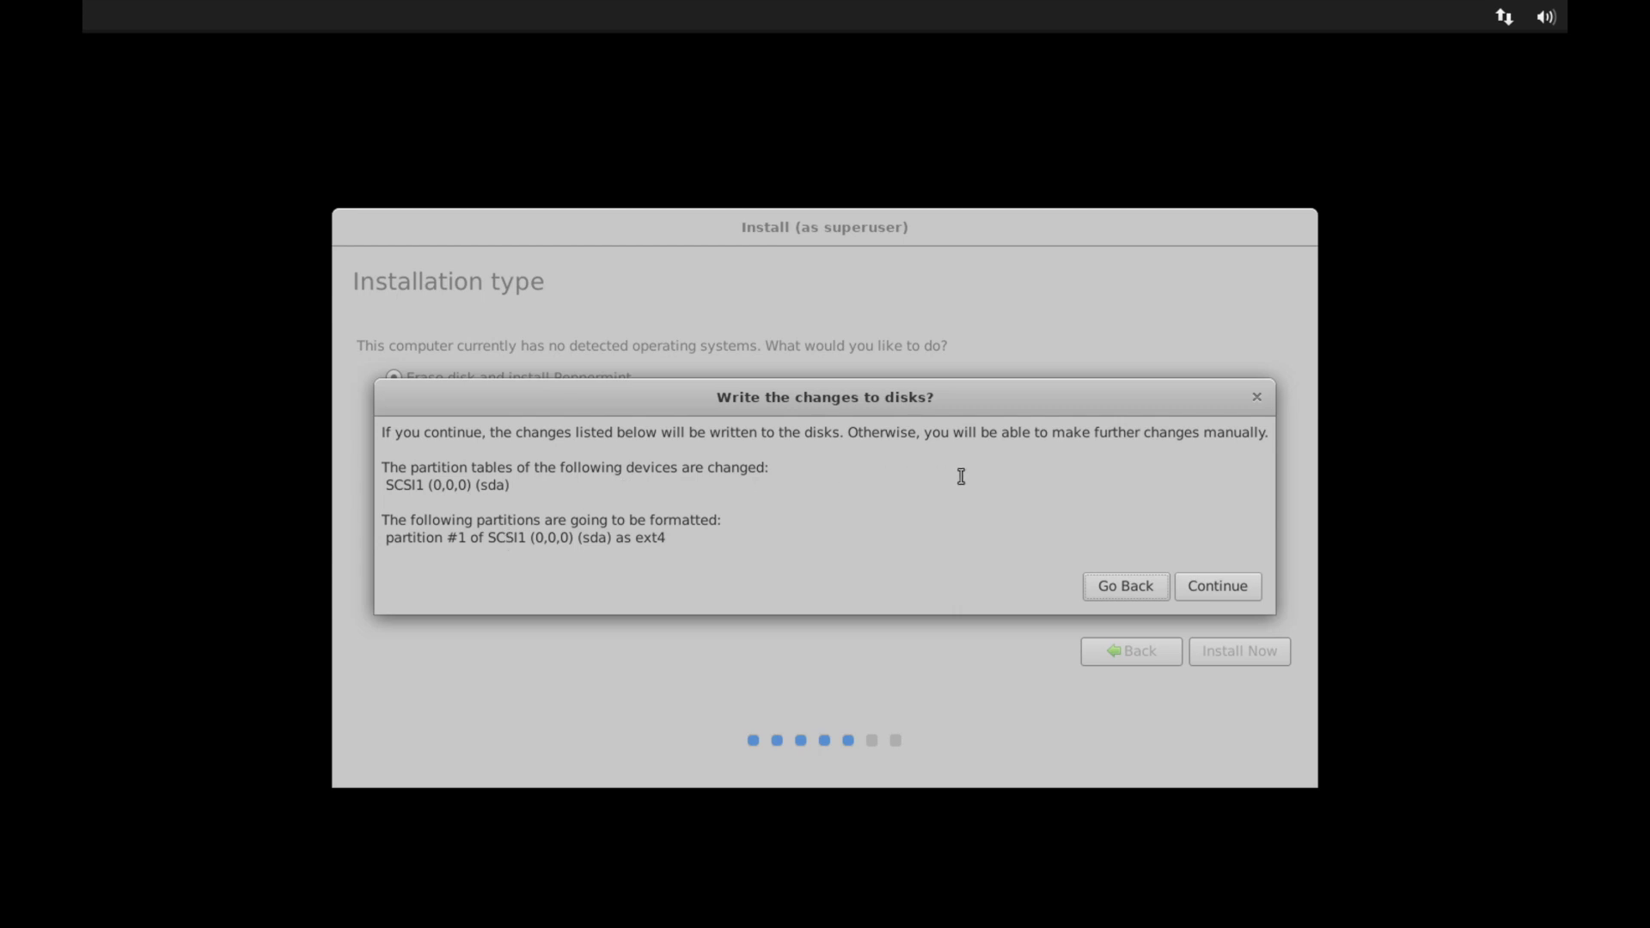
Confirm writing the partition changes to disk and set the time zone to Los Angeles.
{"action": "left_click", "coordinate": [1219, 586]}
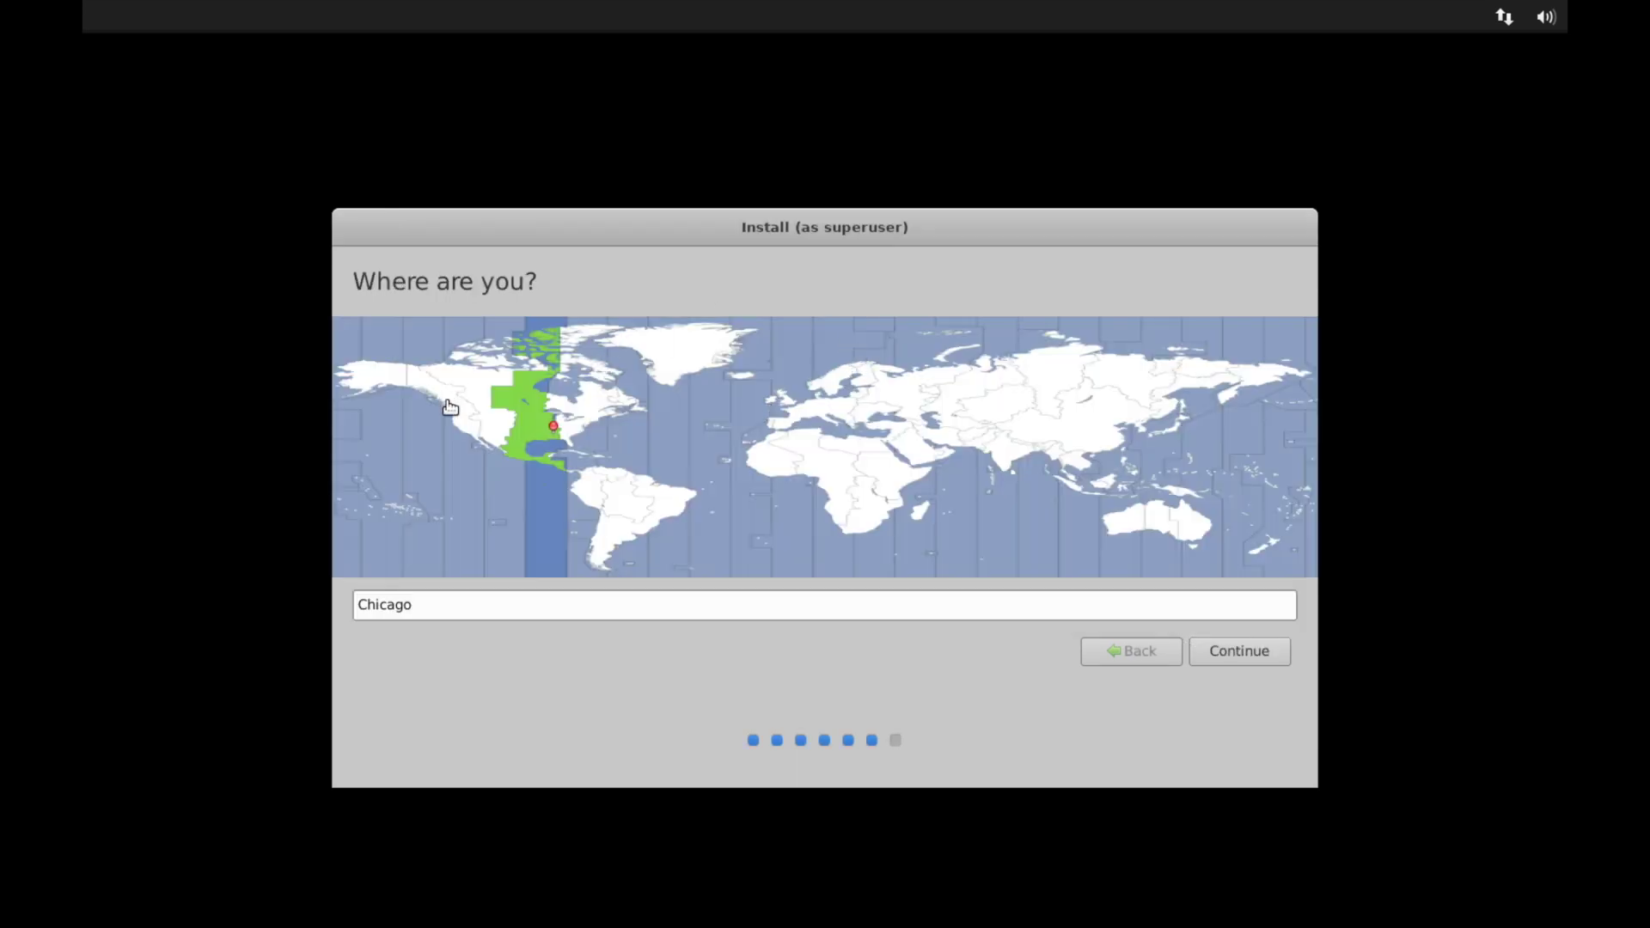
{"action": "left_click", "coordinate": [471, 429]}
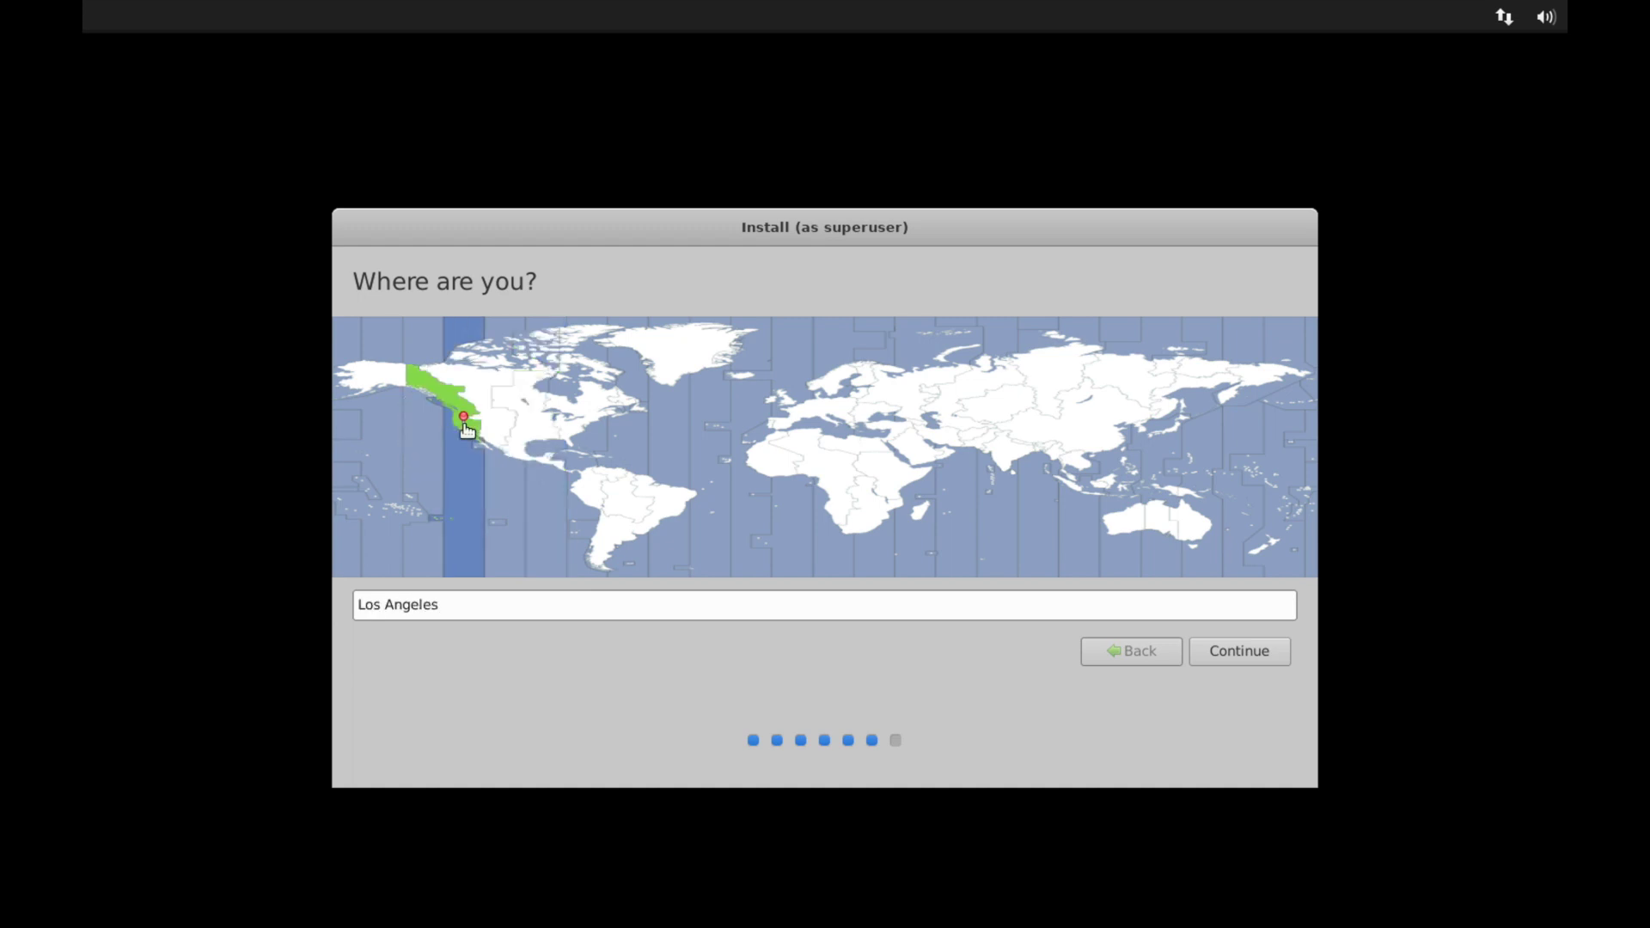
{"action": "left_click", "coordinate": [1217, 651]}
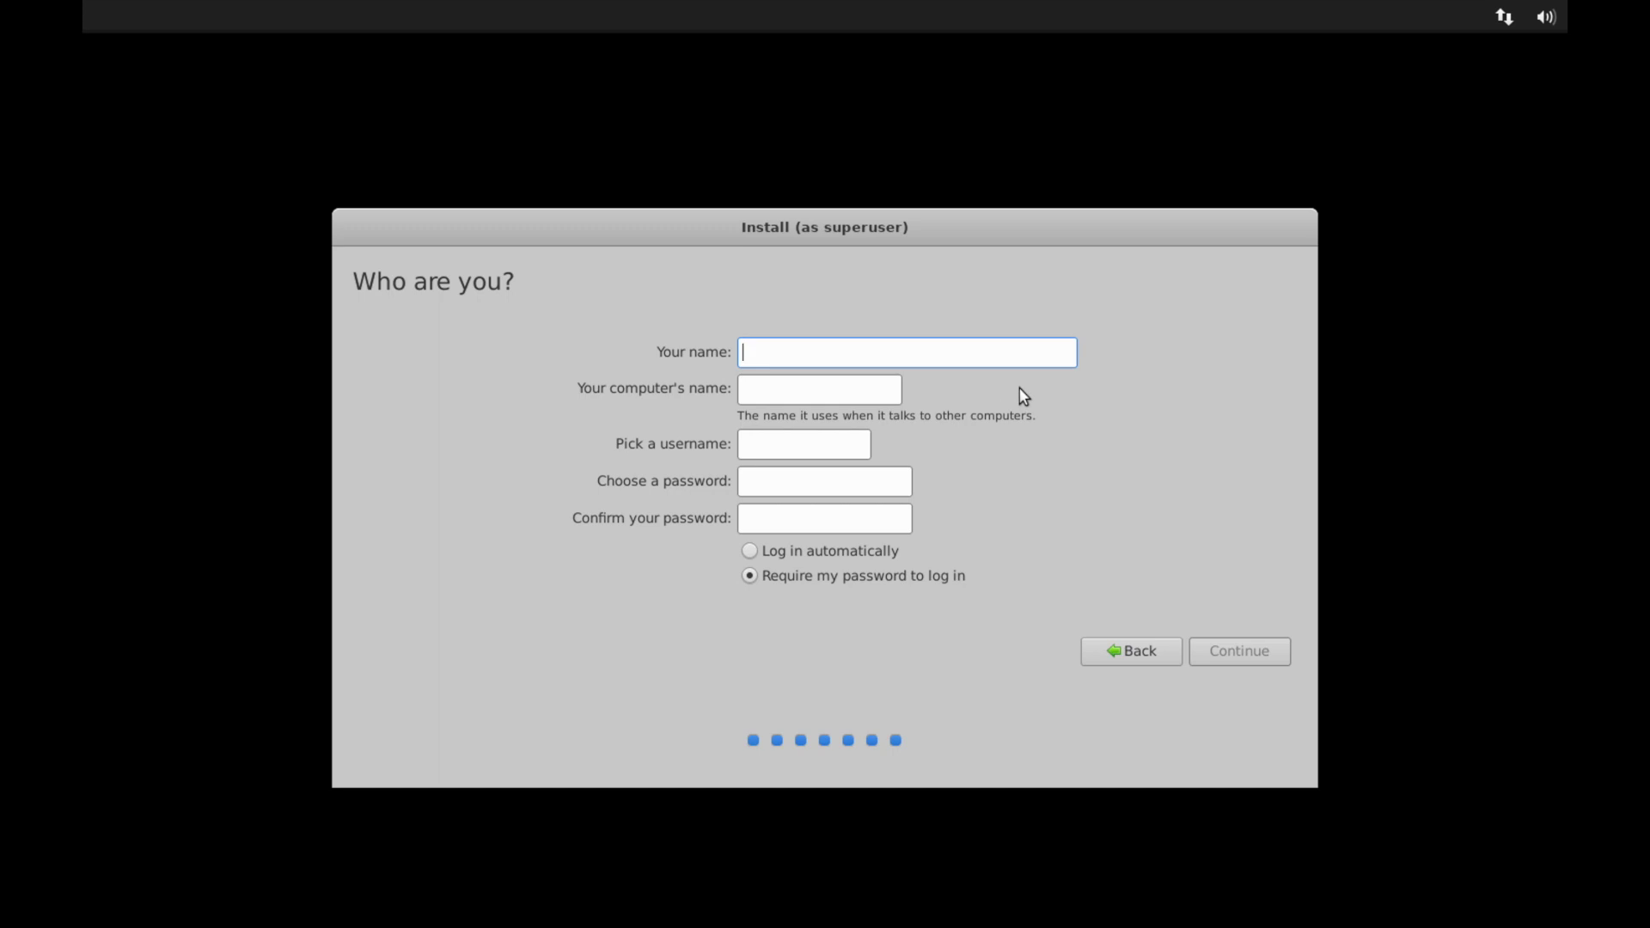
Enter the user's name and use it as the computer's name too.
{"action": "type", "text": "savvynik"}
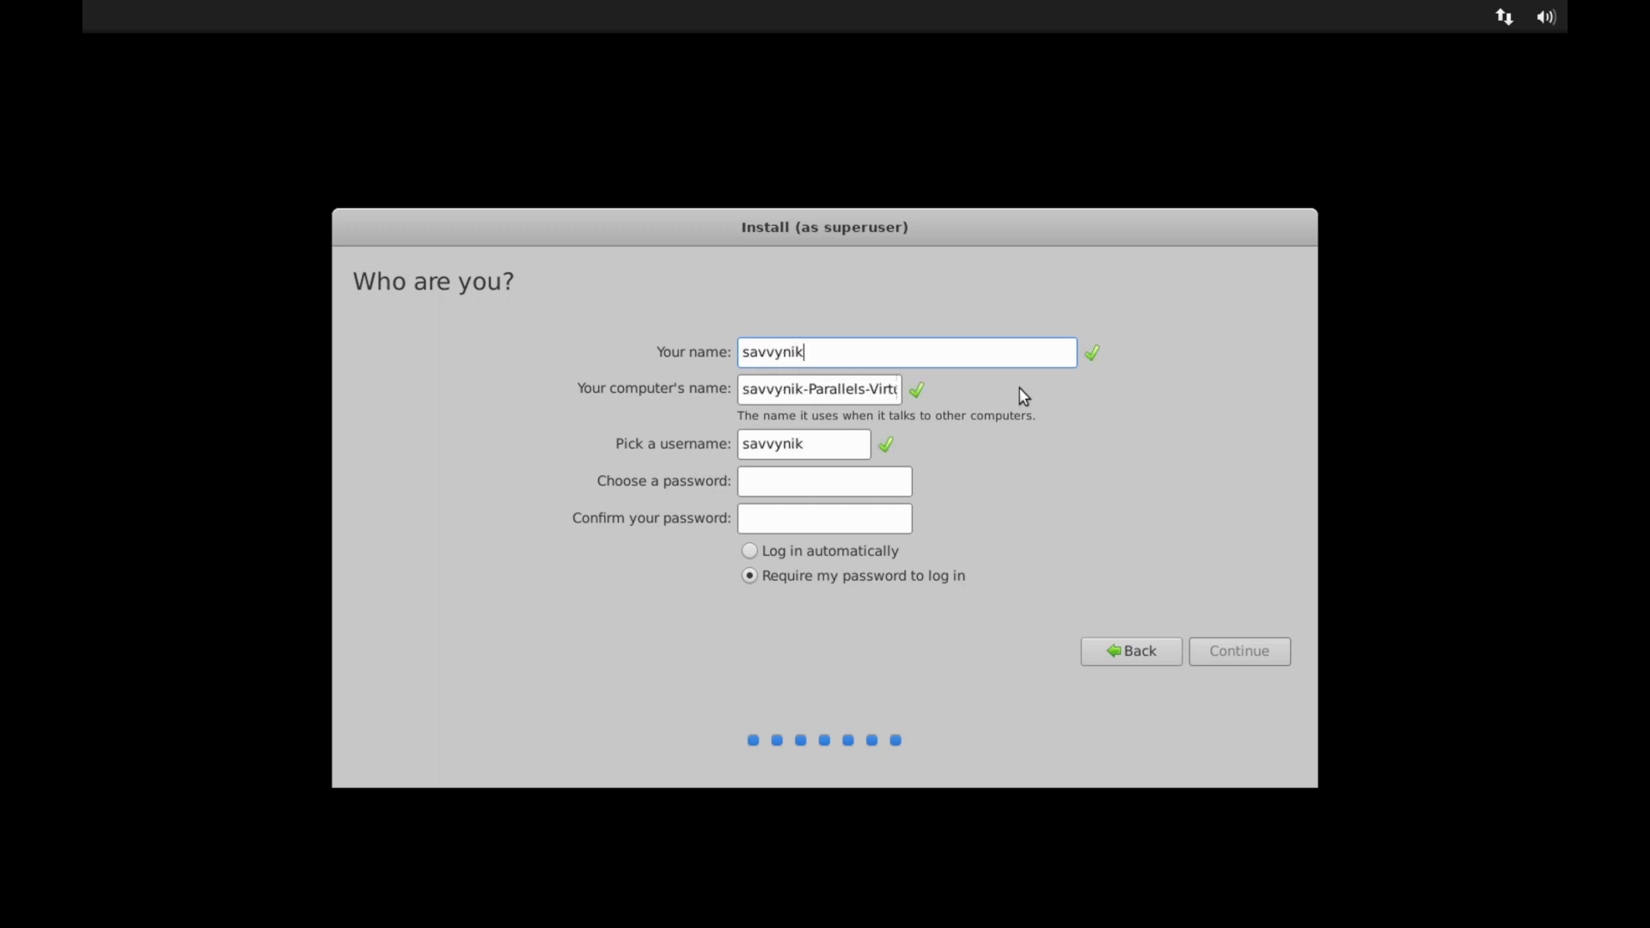
{"action": "key", "text": "Tab"}
{"action": "type", "text": "savvynik"}
{"action": "left_click", "coordinate": [788, 446]}
Set and confirm the account password, choose automatic login, and continue.
{"action": "left_click", "coordinate": [779, 479]}
{"action": "type", "text": "********"}
{"action": "key", "text": "Tab"}
{"action": "type", "text": "***"}
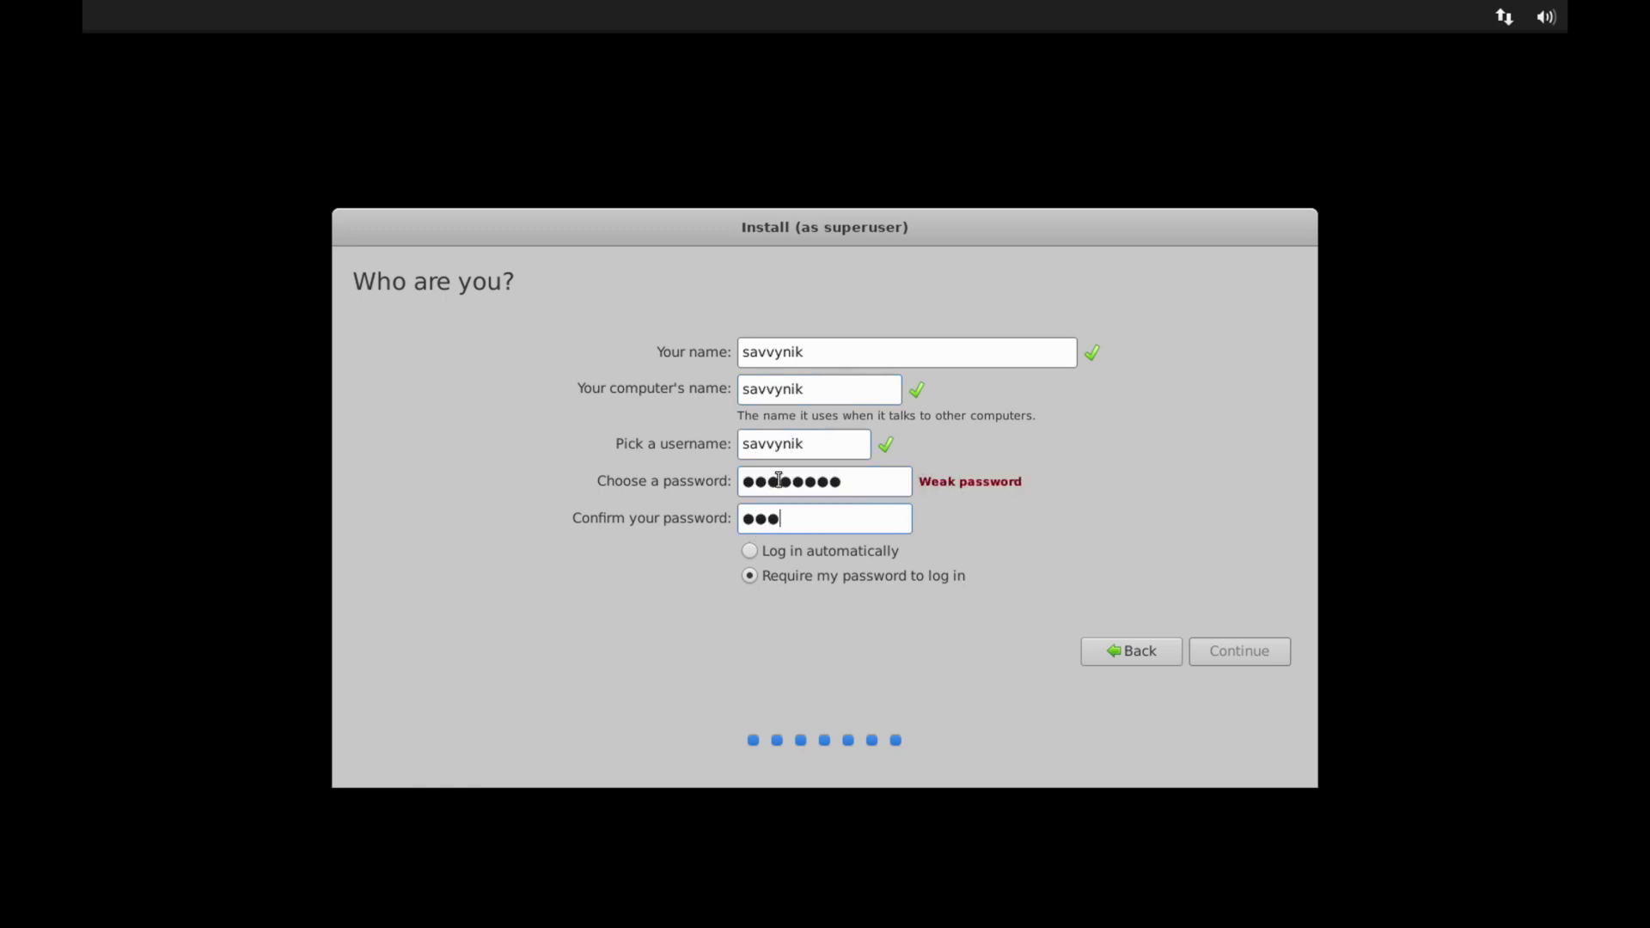
{"action": "type", "text": "*****"}
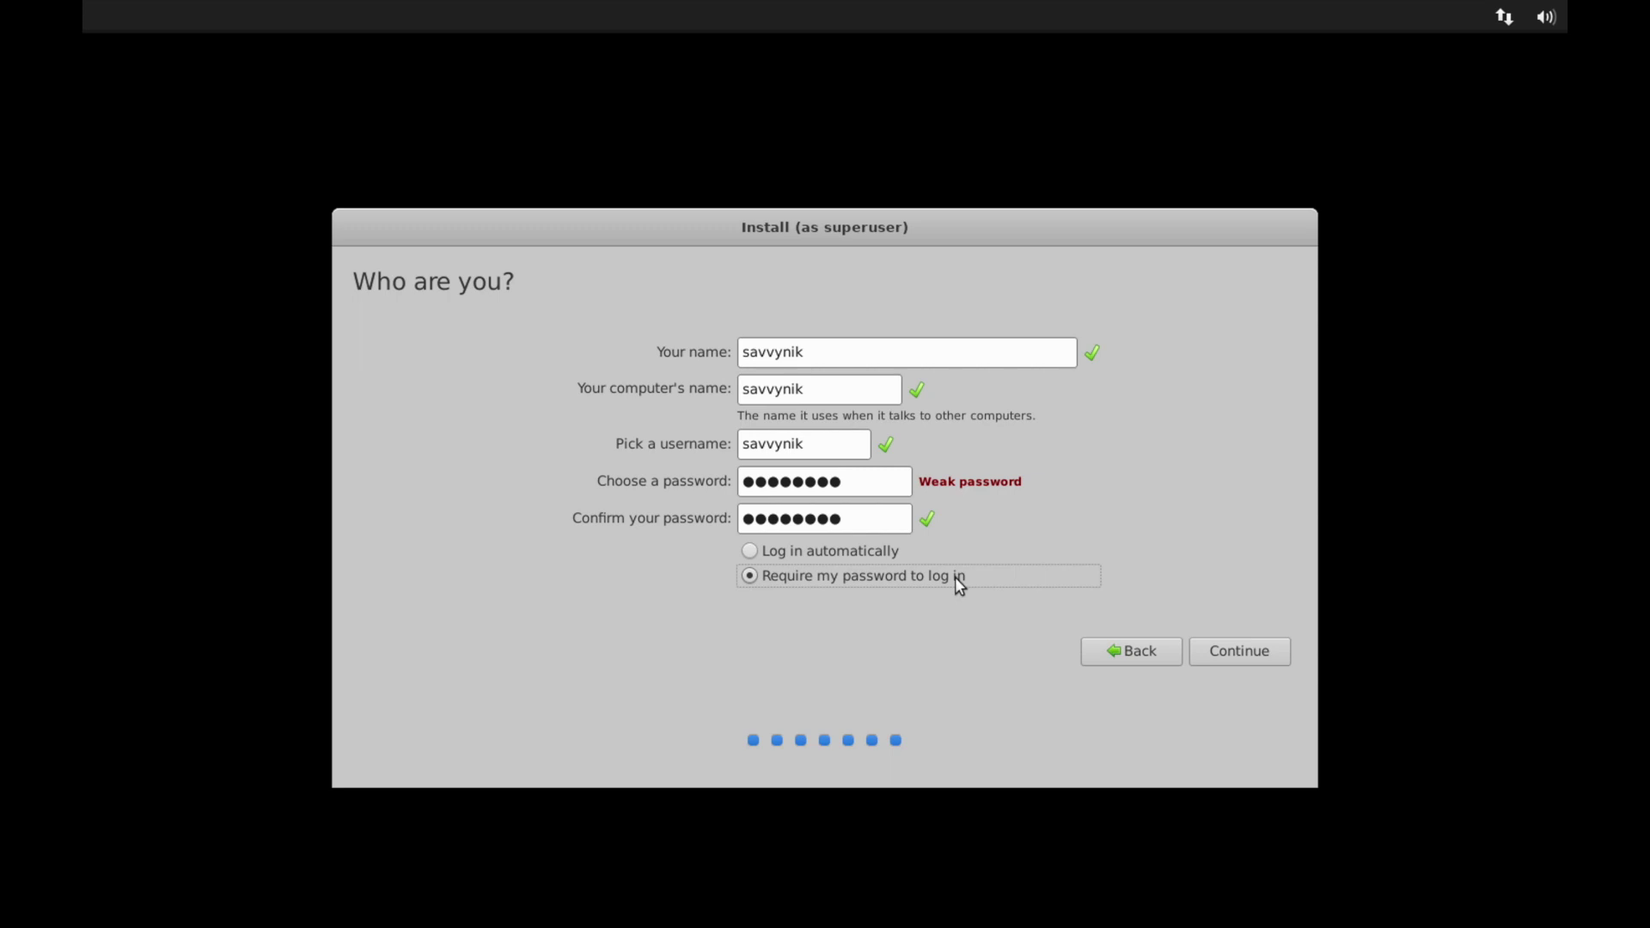
{"action": "left_click", "coordinate": [868, 554]}
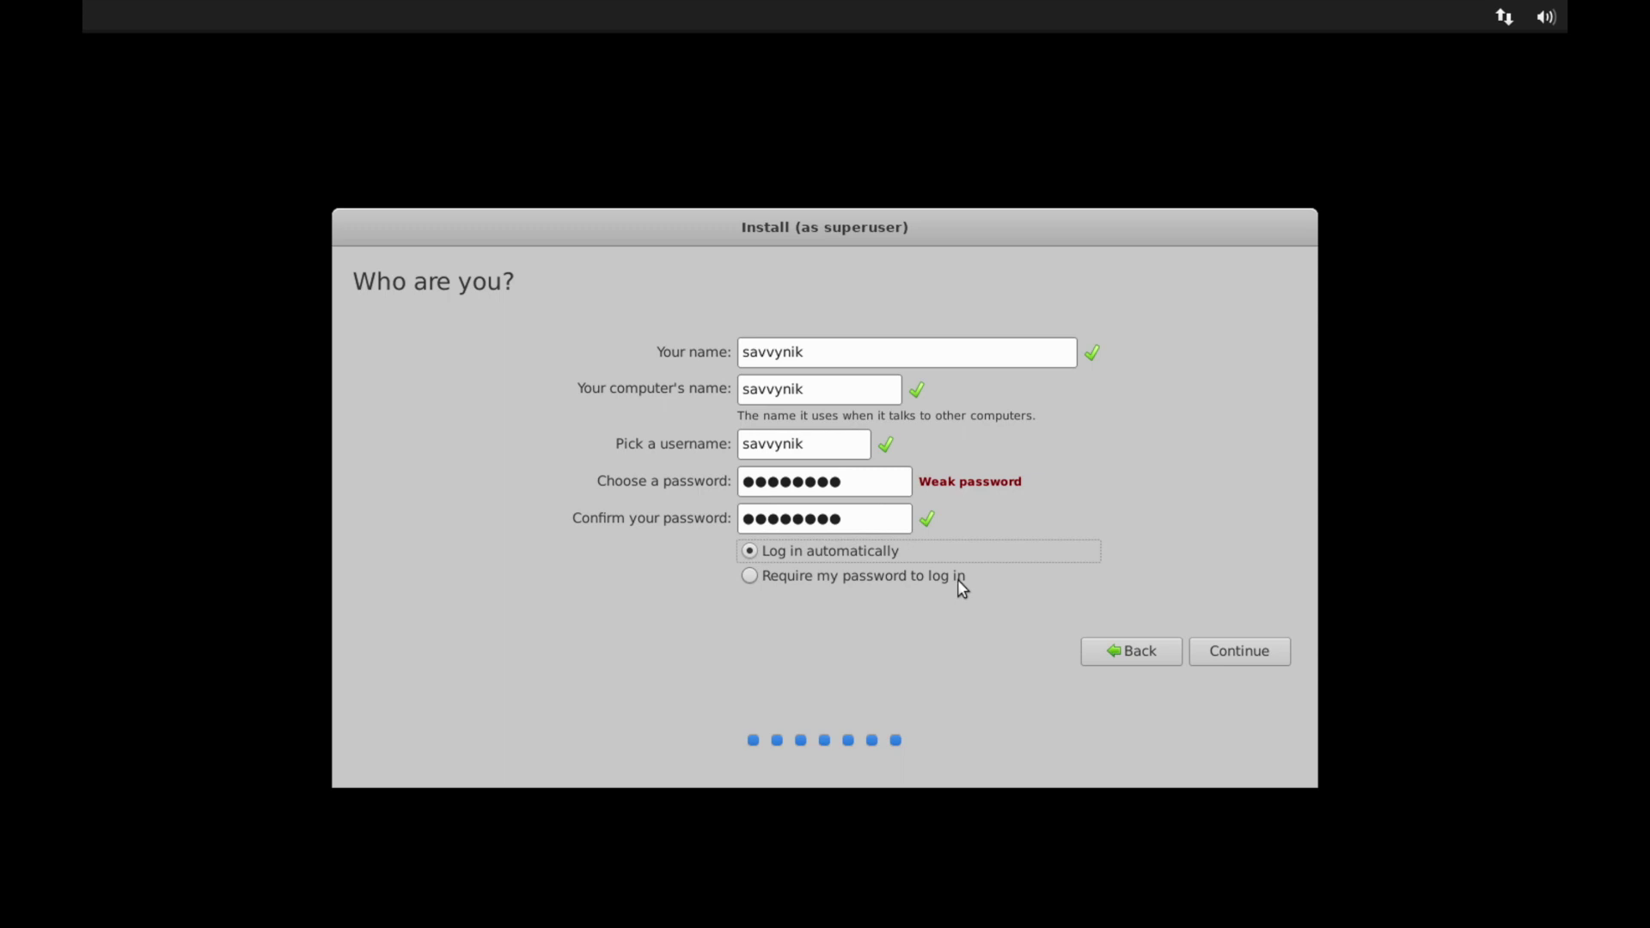
{"action": "left_click", "coordinate": [1247, 653]}
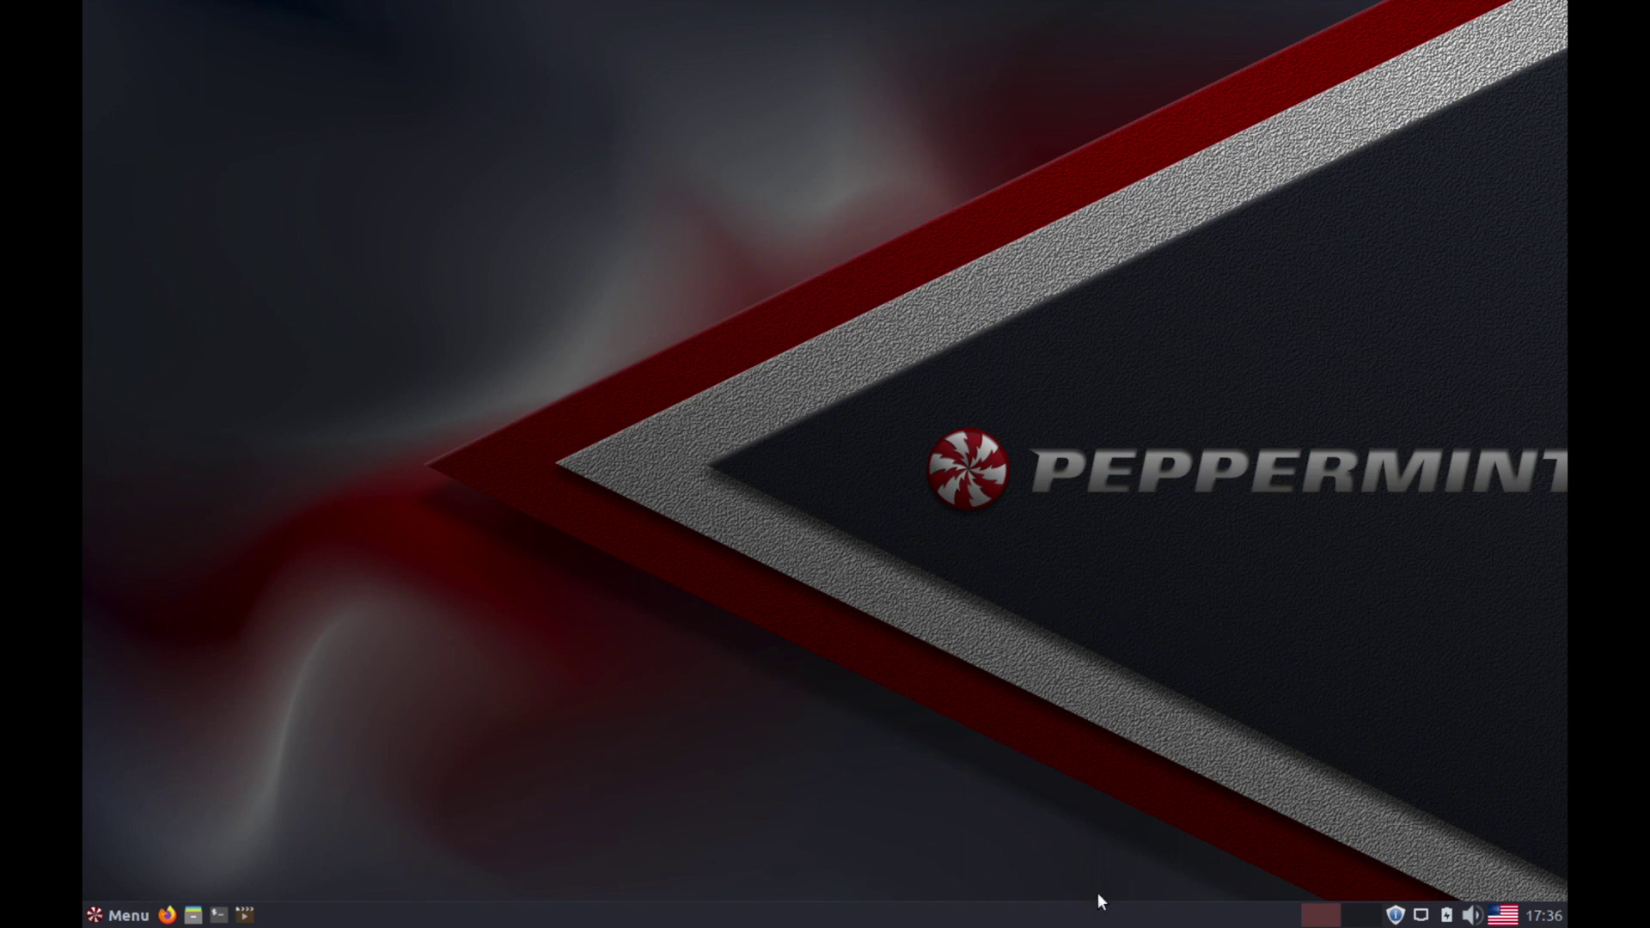
Open the volume controls from the panel's system tray.
{"action": "left_click", "coordinate": [1500, 916]}
{"action": "left_click", "coordinate": [1472, 916]}
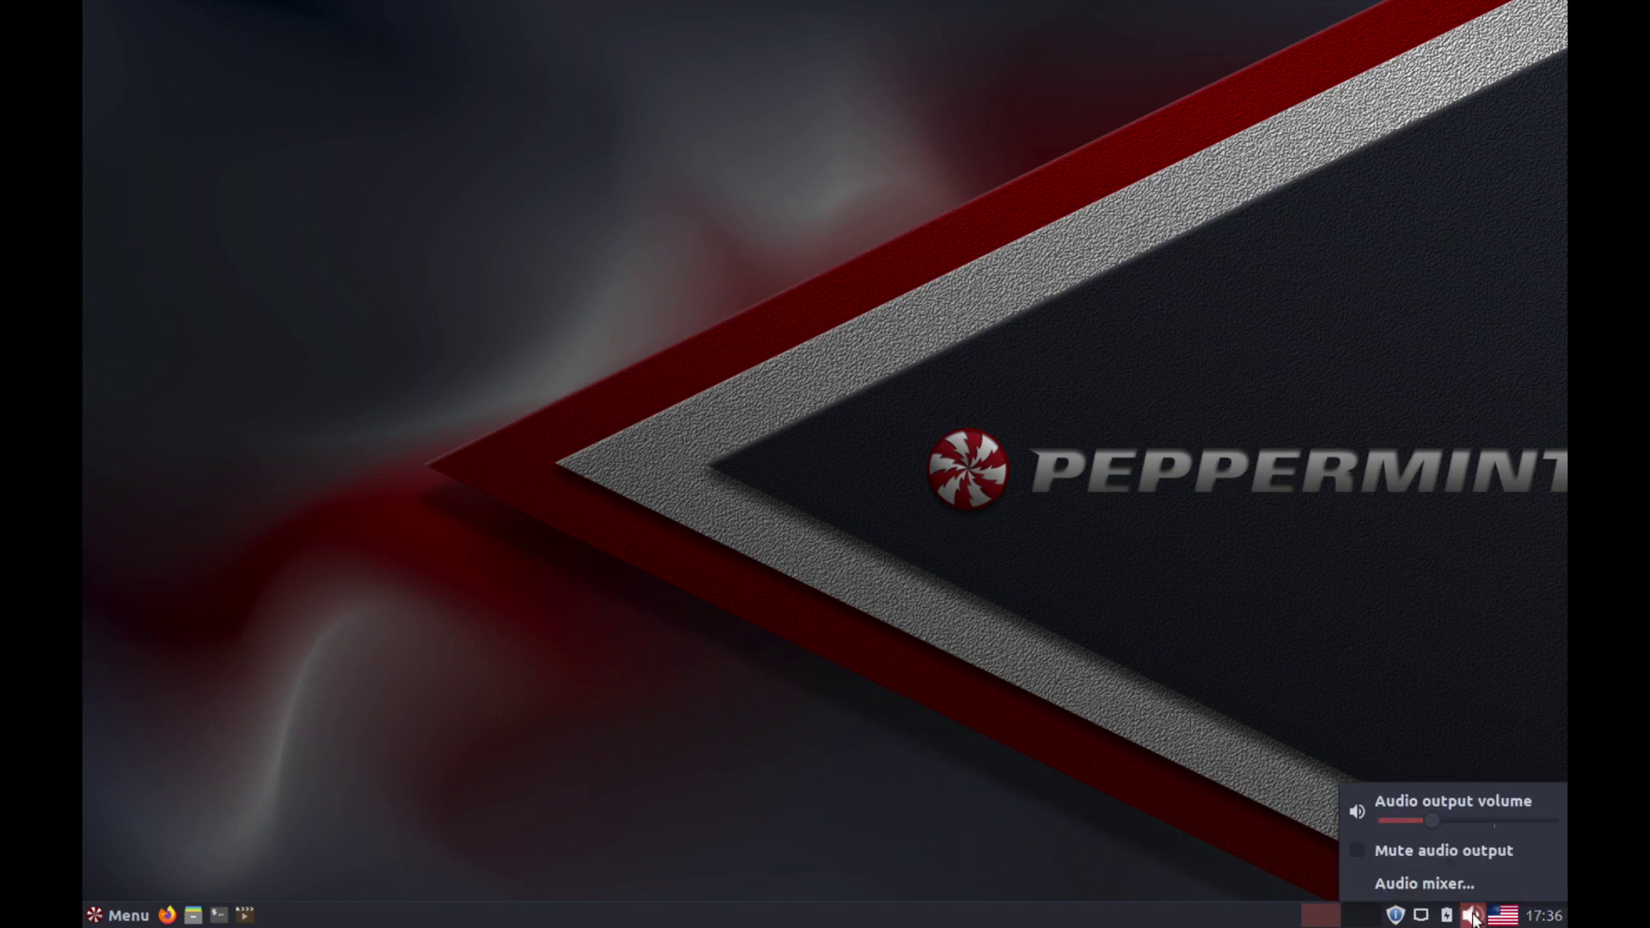
Close the volume popup, view and close the network menu, then open the application menu.
{"action": "left_click", "coordinate": [1472, 918]}
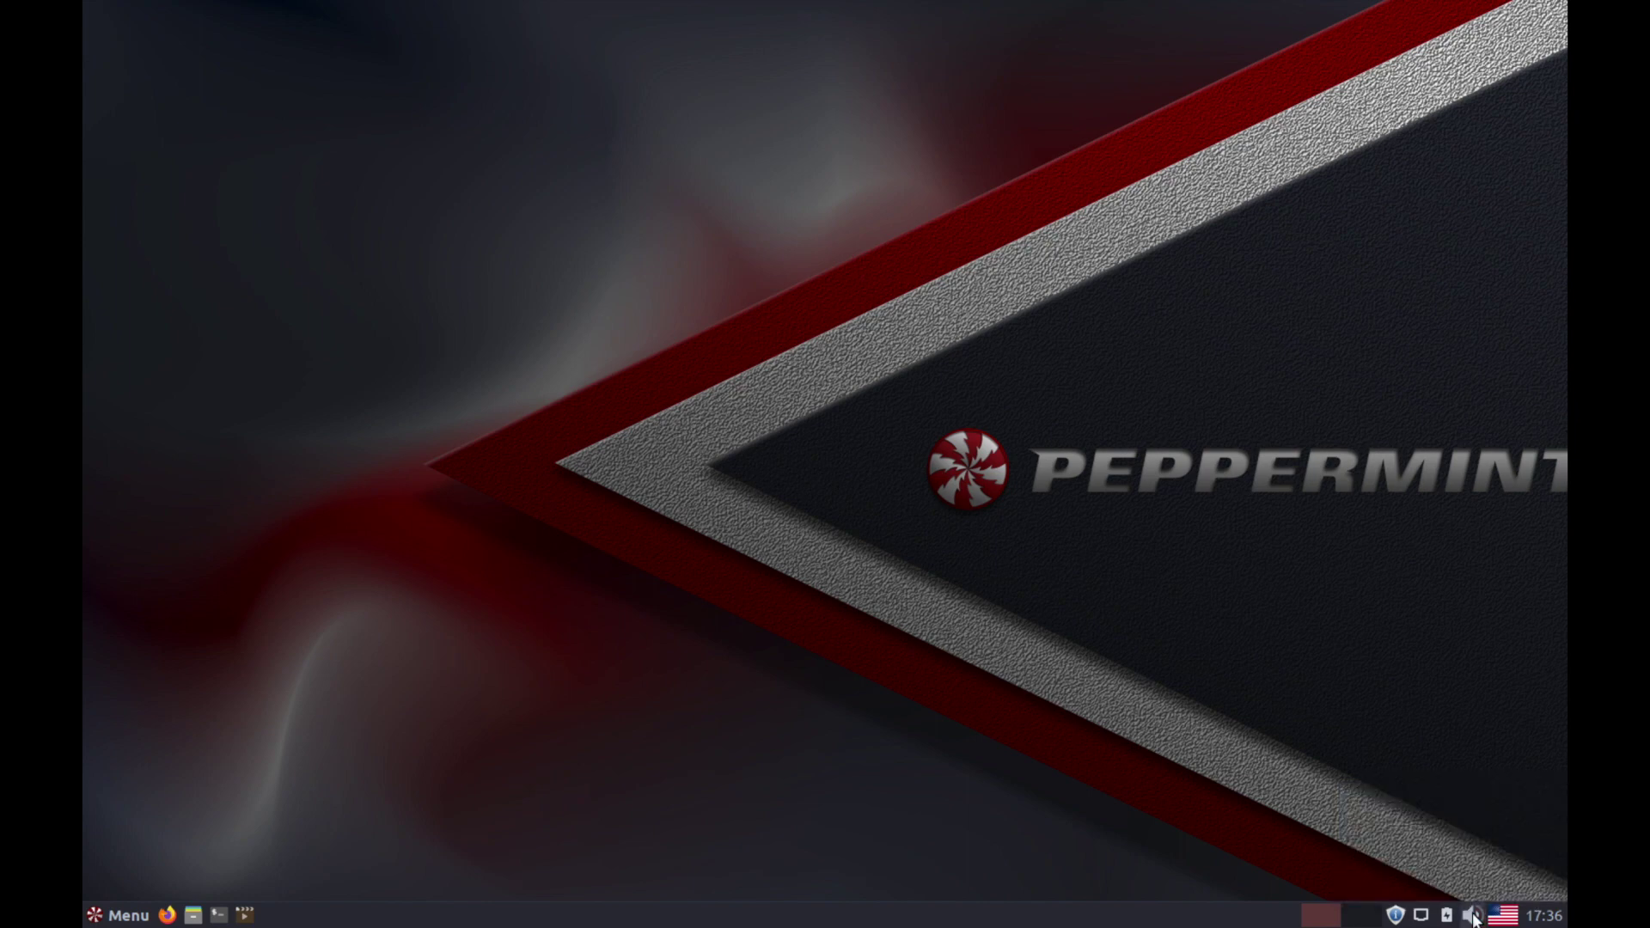
{"action": "mouse_move", "coordinate": [1449, 918]}
{"action": "left_click", "coordinate": [1423, 916]}
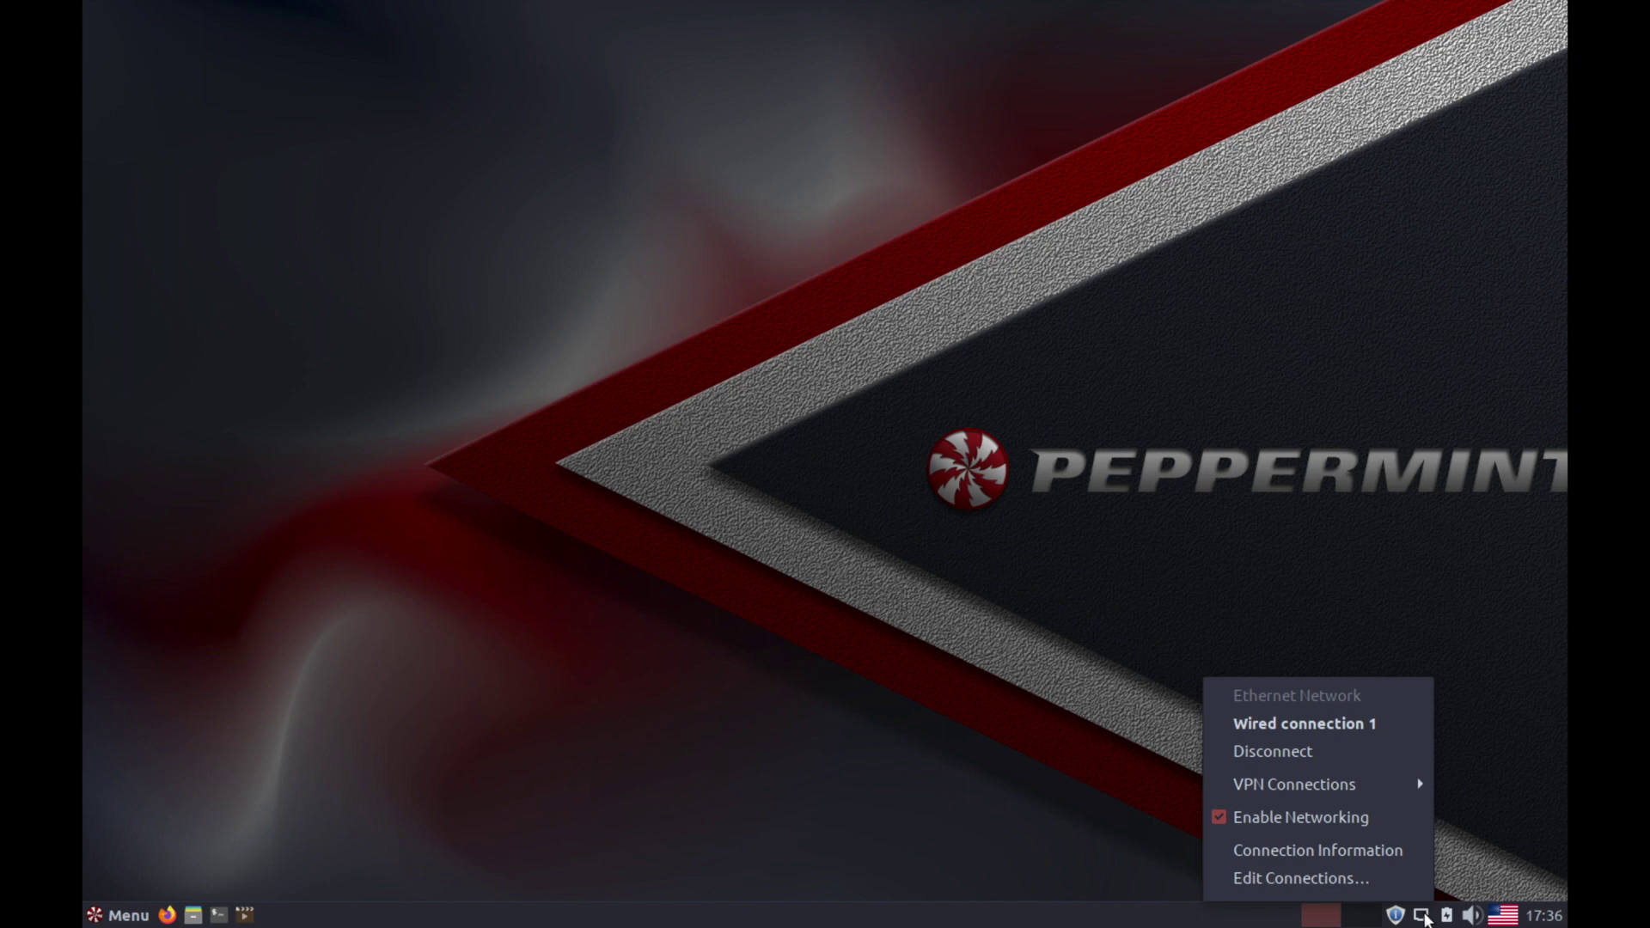
{"action": "left_click", "coordinate": [1424, 918]}
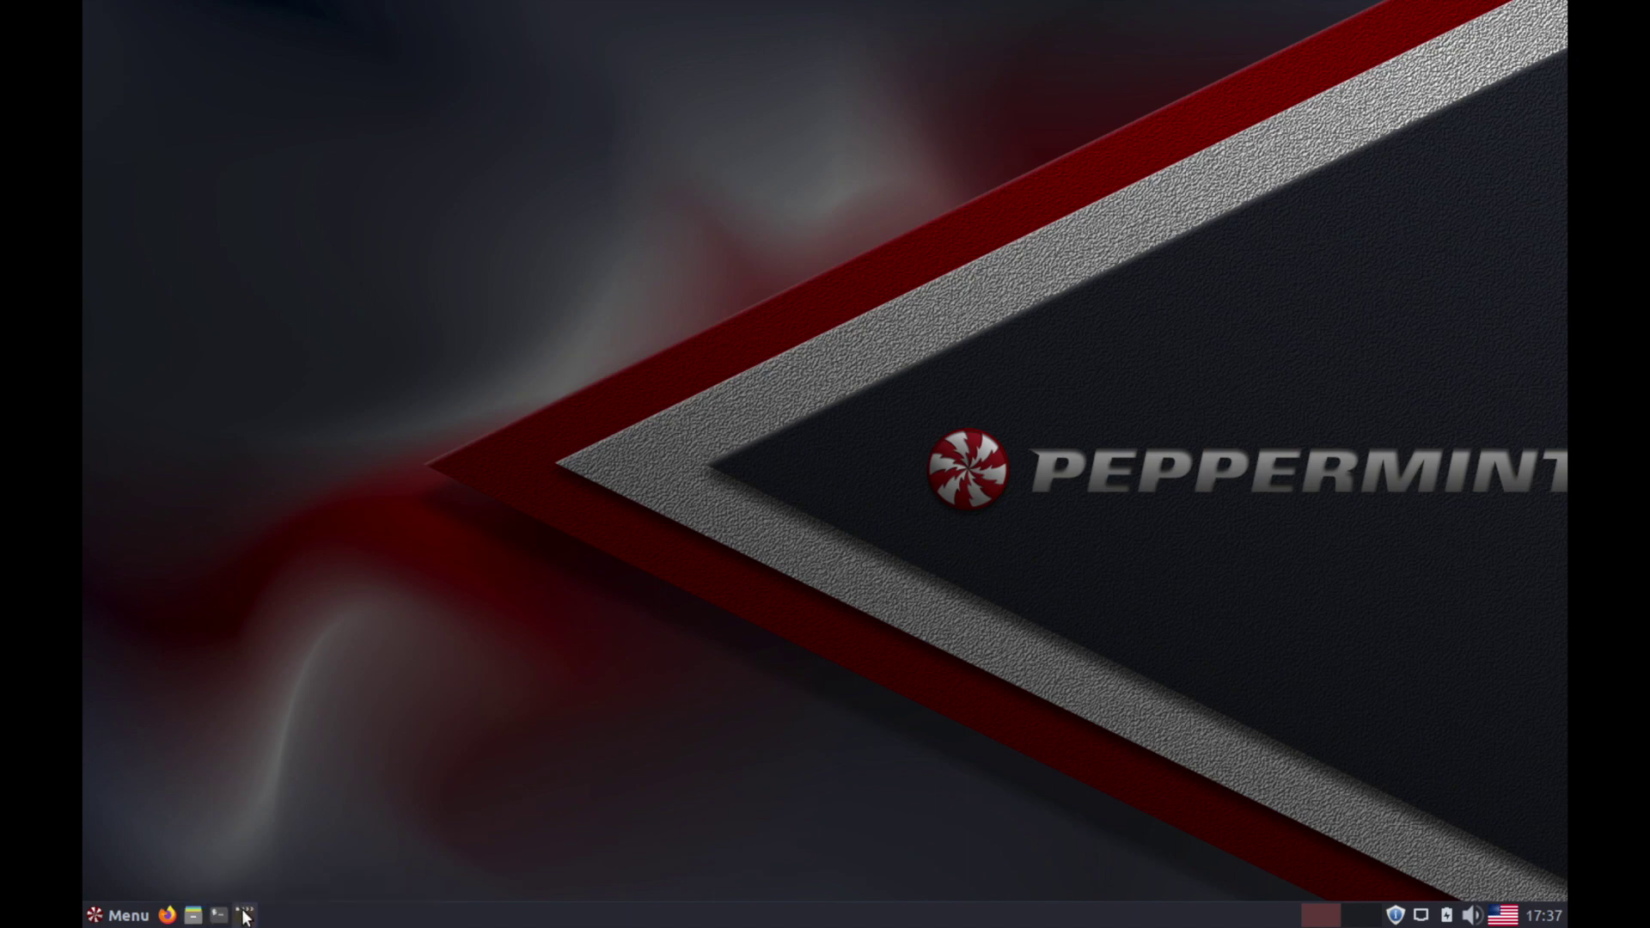
{"action": "left_click", "coordinate": [127, 916]}
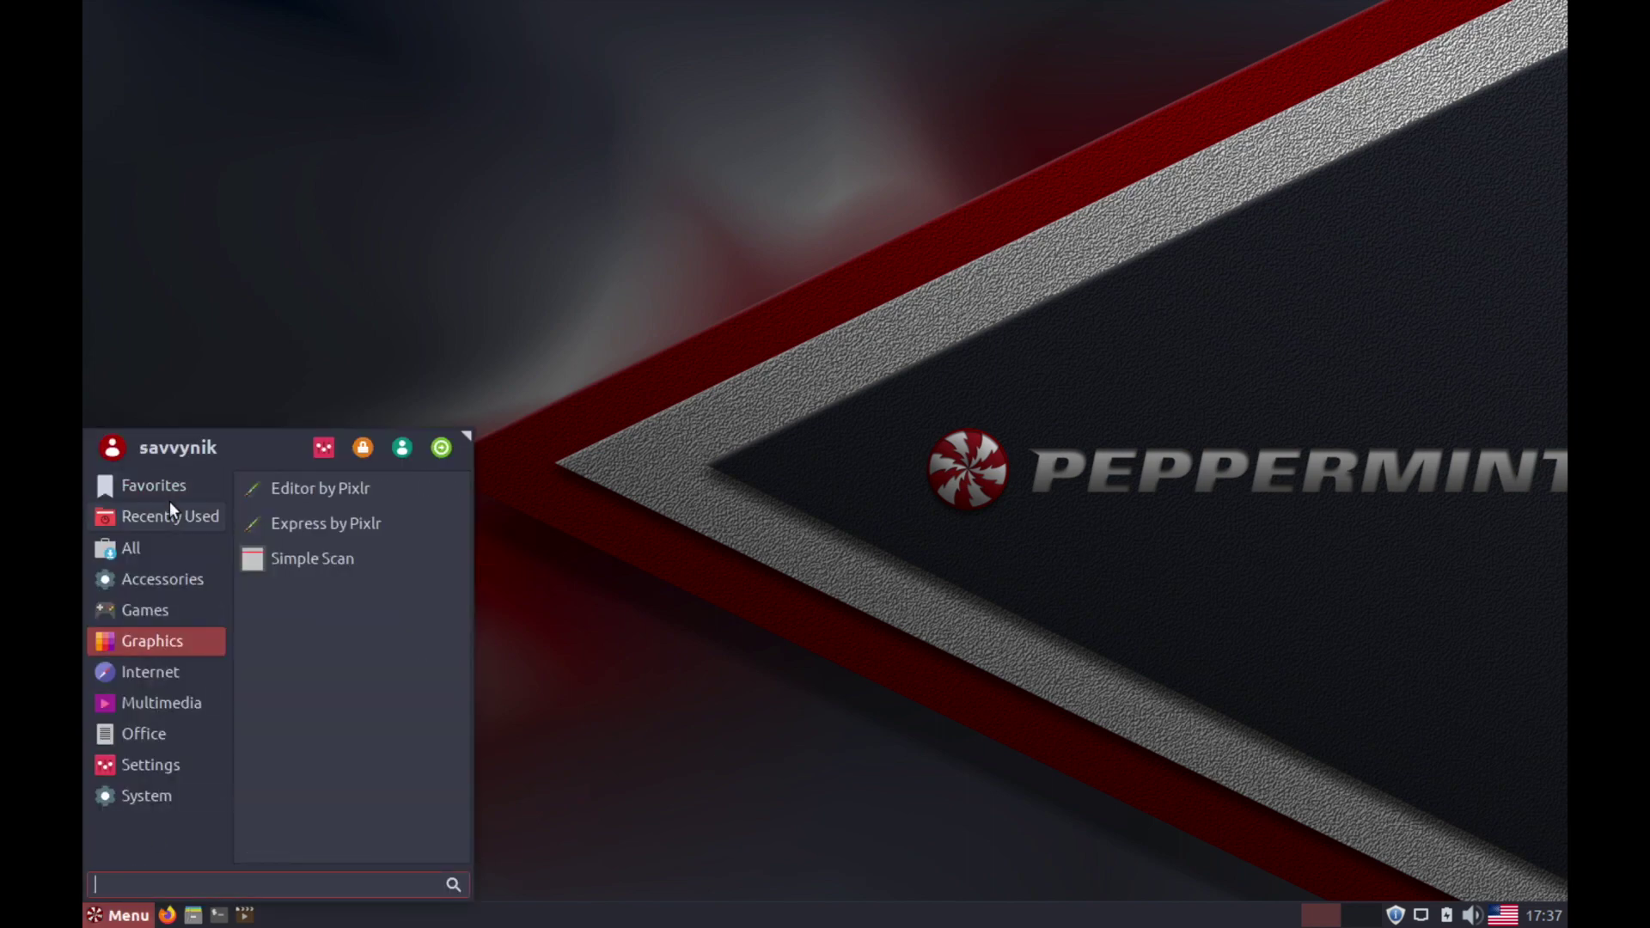
Enlarge the application menu by dragging its corner, then open and close the Settings Panel.
{"action": "mouse_move", "coordinate": [166, 703]}
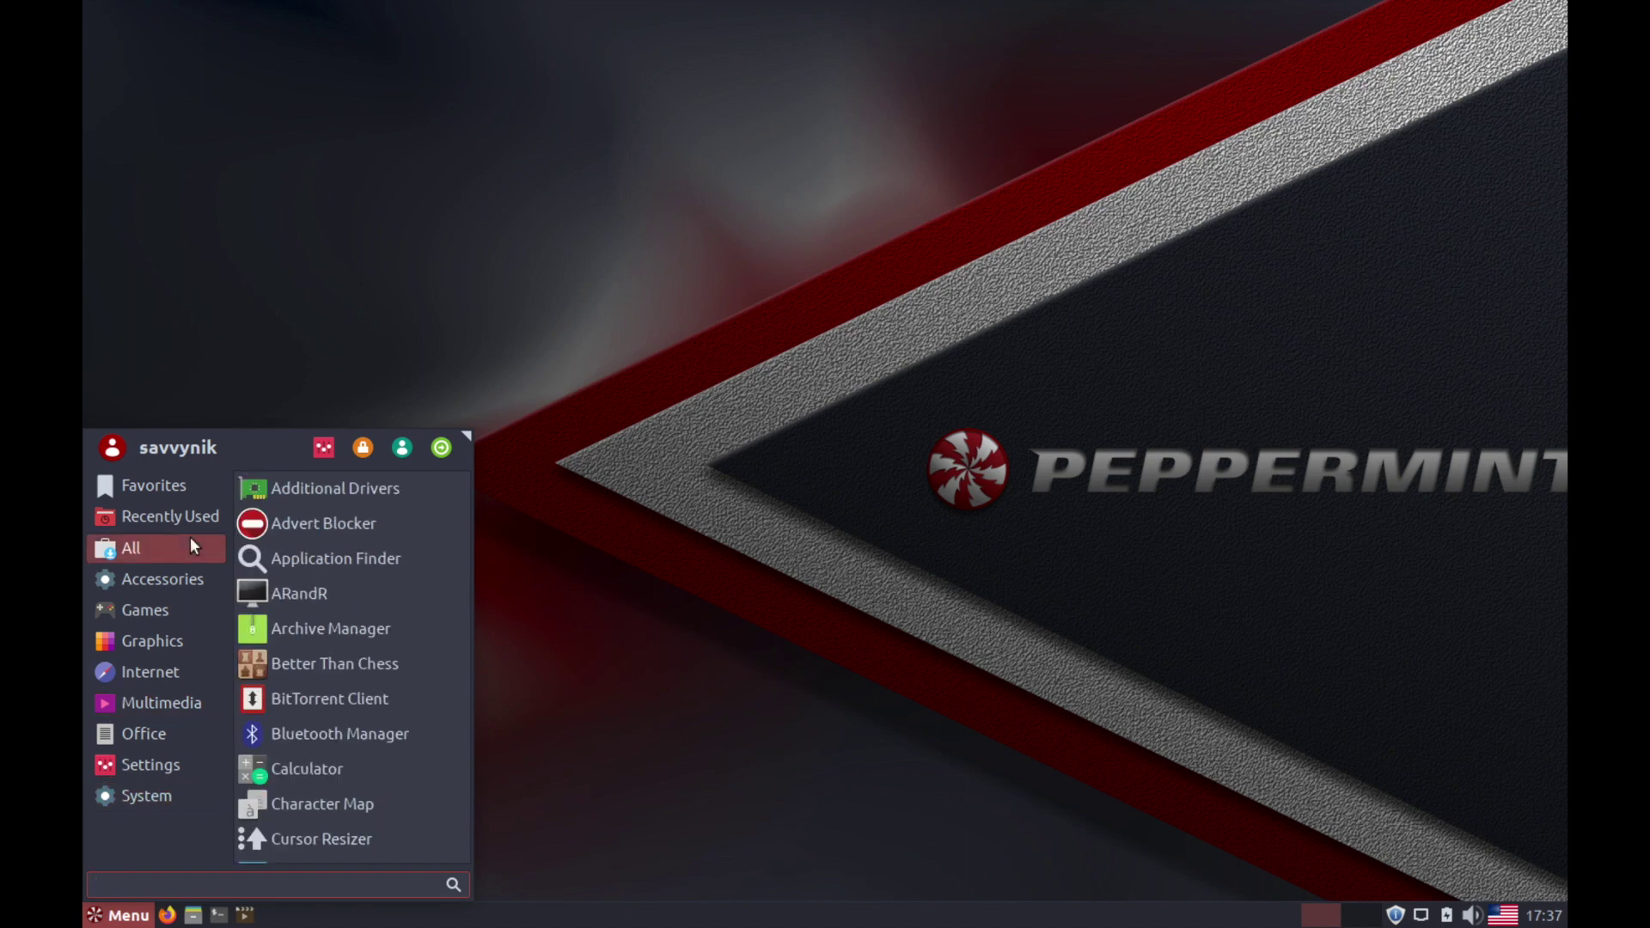
{"action": "mouse_move", "coordinate": [190, 529]}
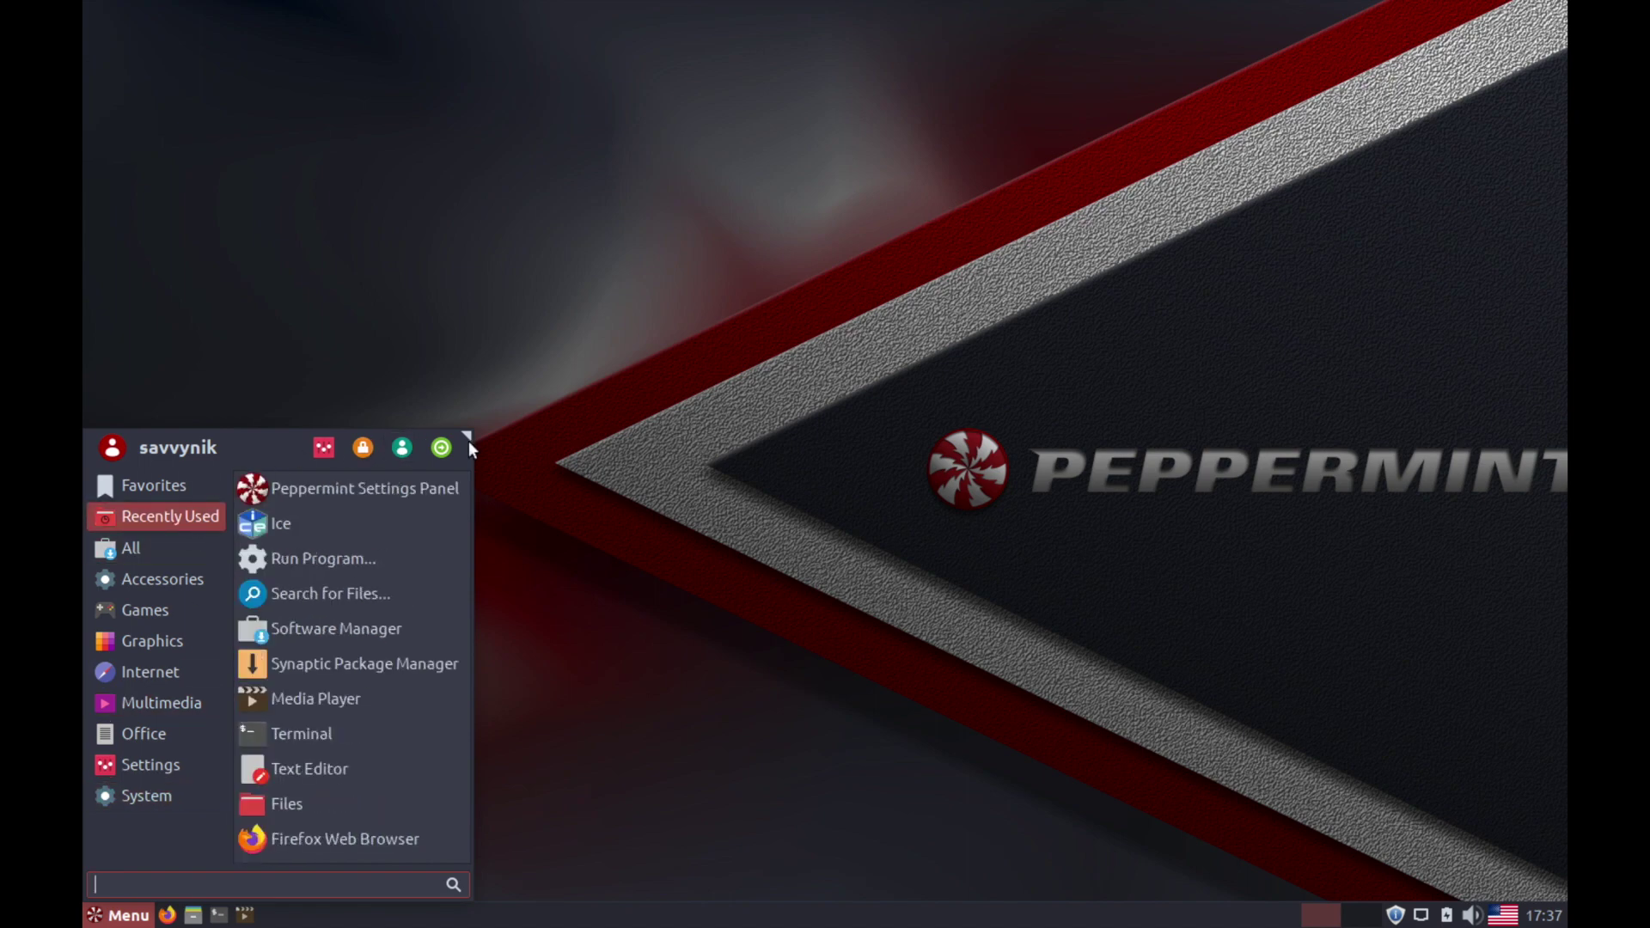
{"action": "left_click_drag", "start_coordinate": [463, 442], "coordinate": [558, 269]}
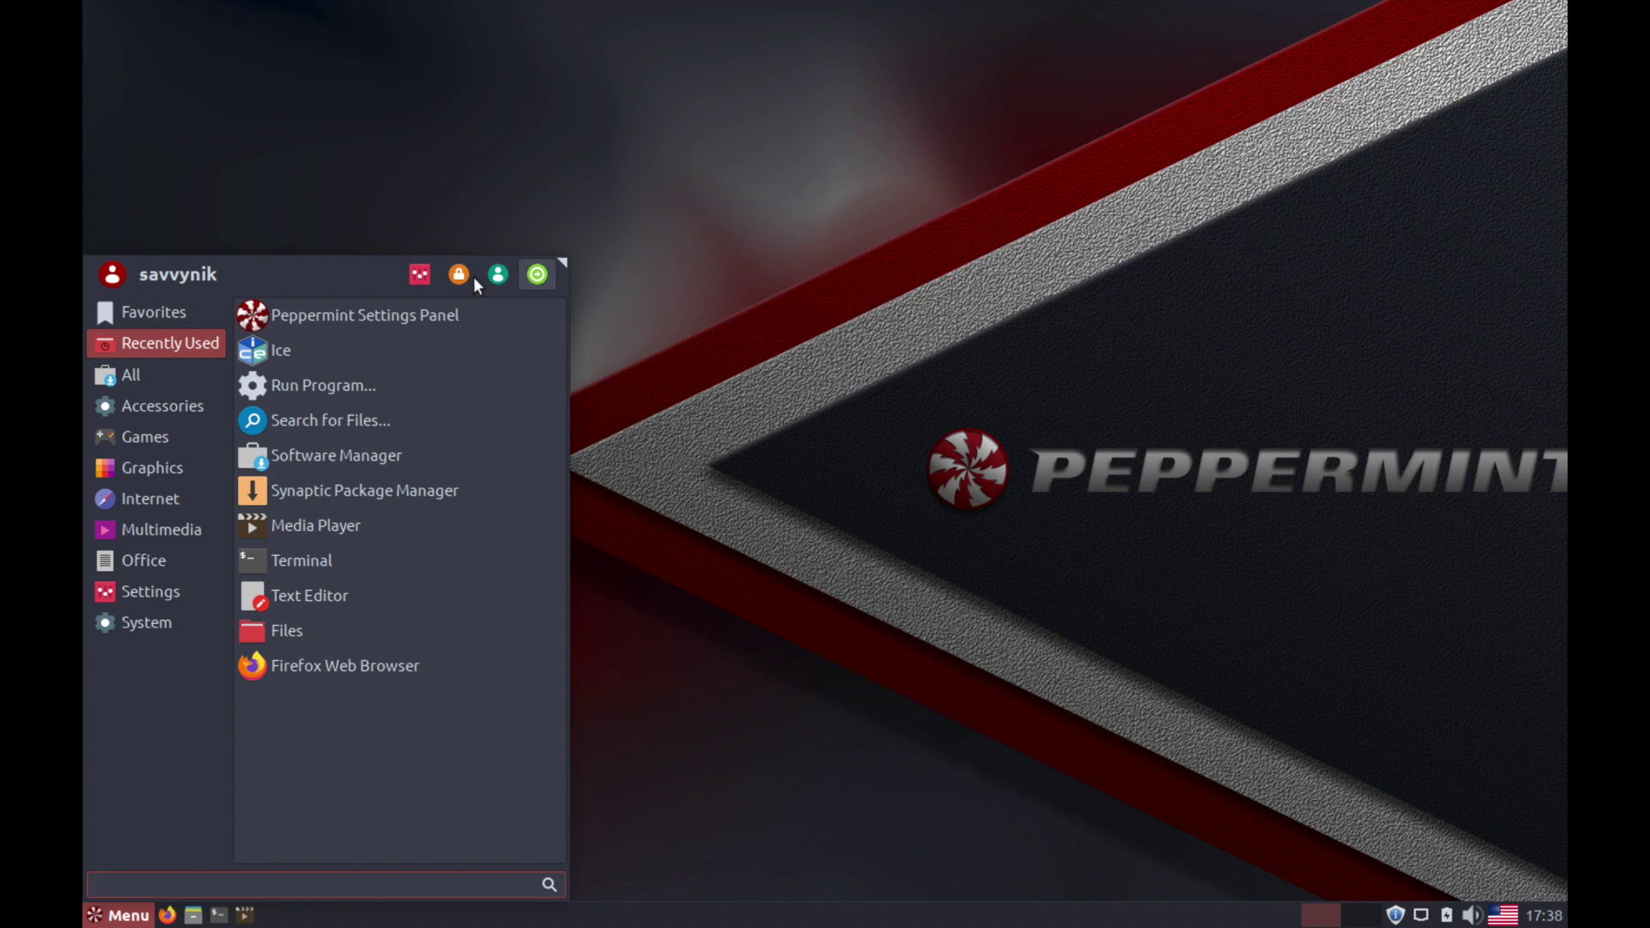
{"action": "left_click", "coordinate": [411, 275]}
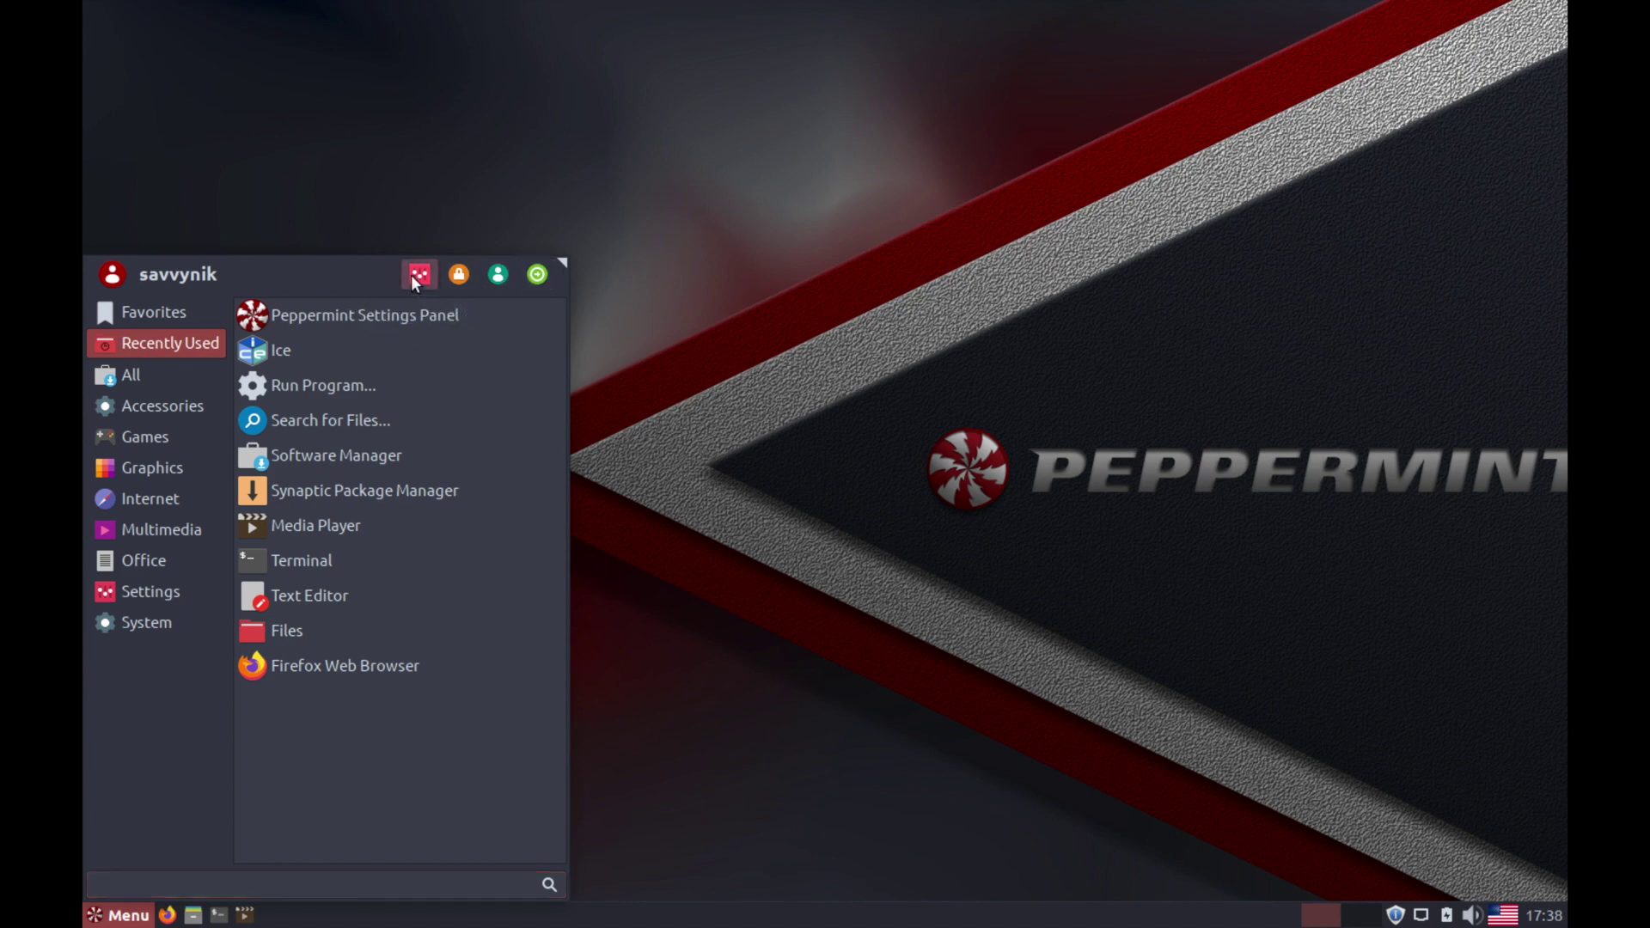
{"action": "key", "text": "alt+F4"}
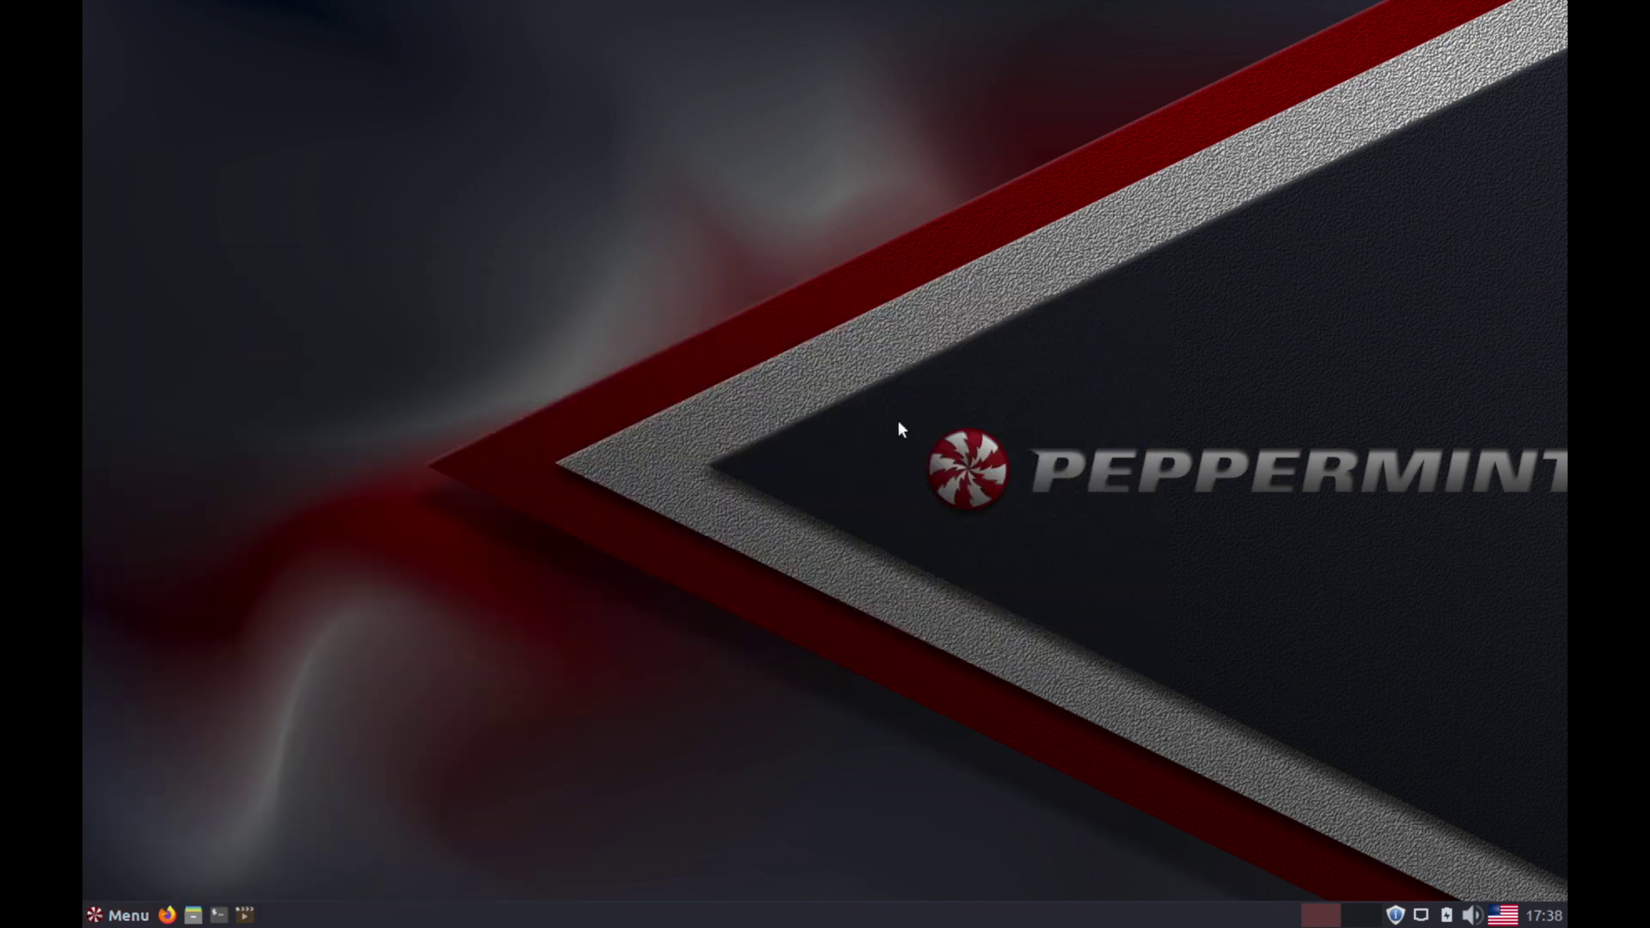
Create a desktop folder with the default name 'Untitled Folder' and drag it top-left.
{"action": "right_click", "coordinate": [616, 451]}
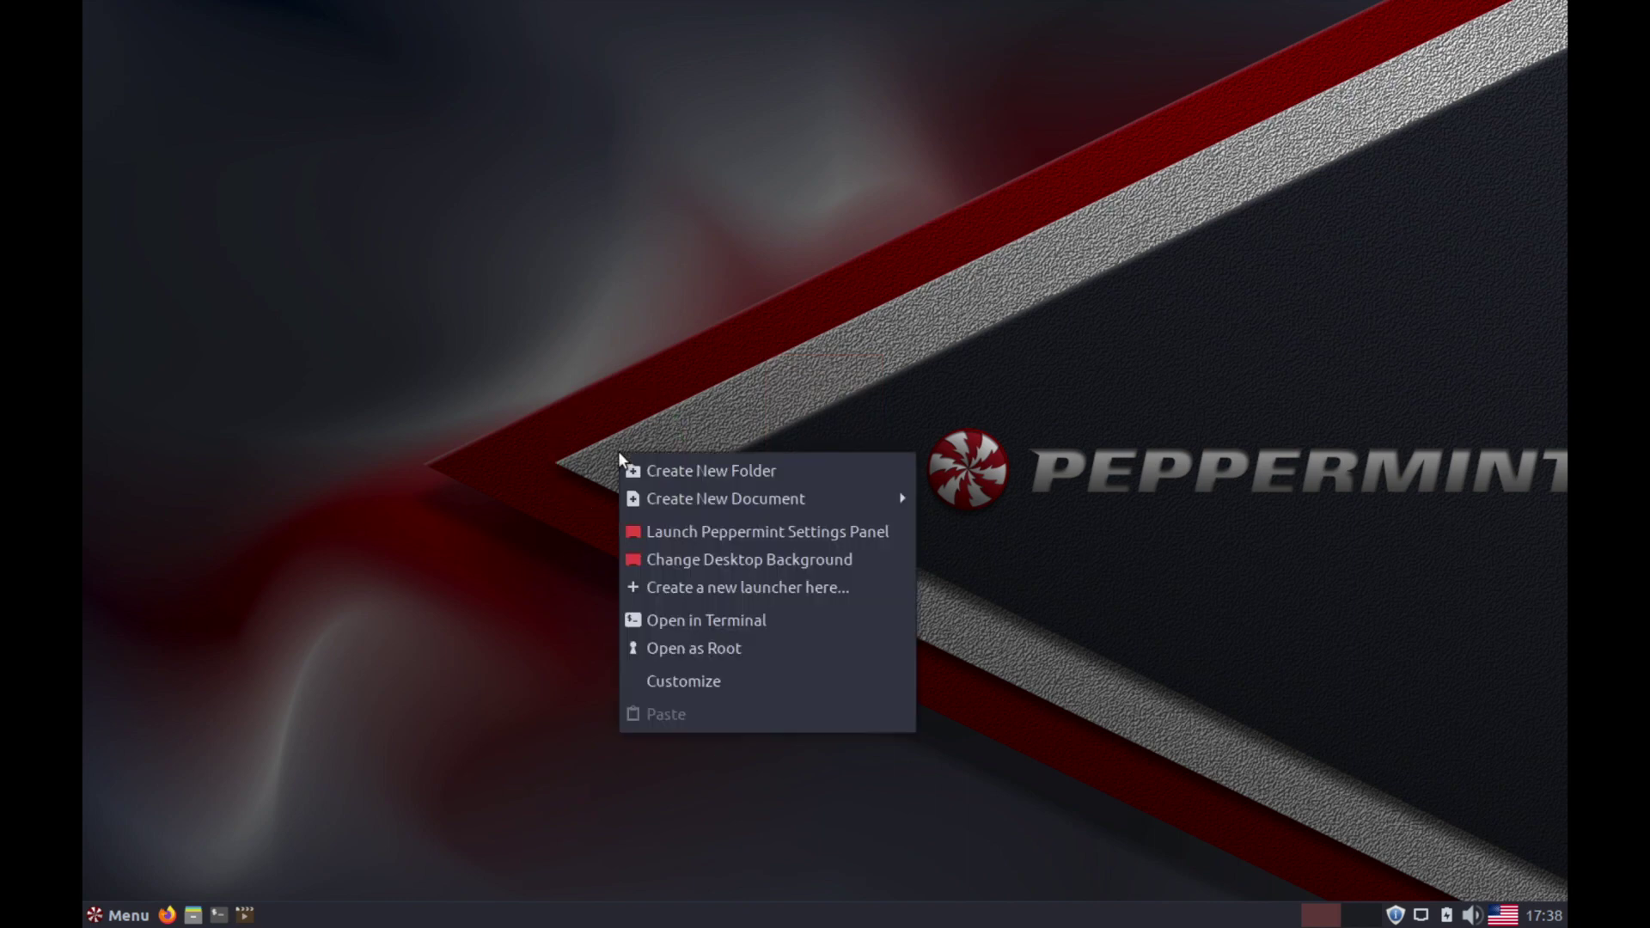
{"action": "left_click", "coordinate": [718, 471]}
{"action": "key", "text": "Return"}
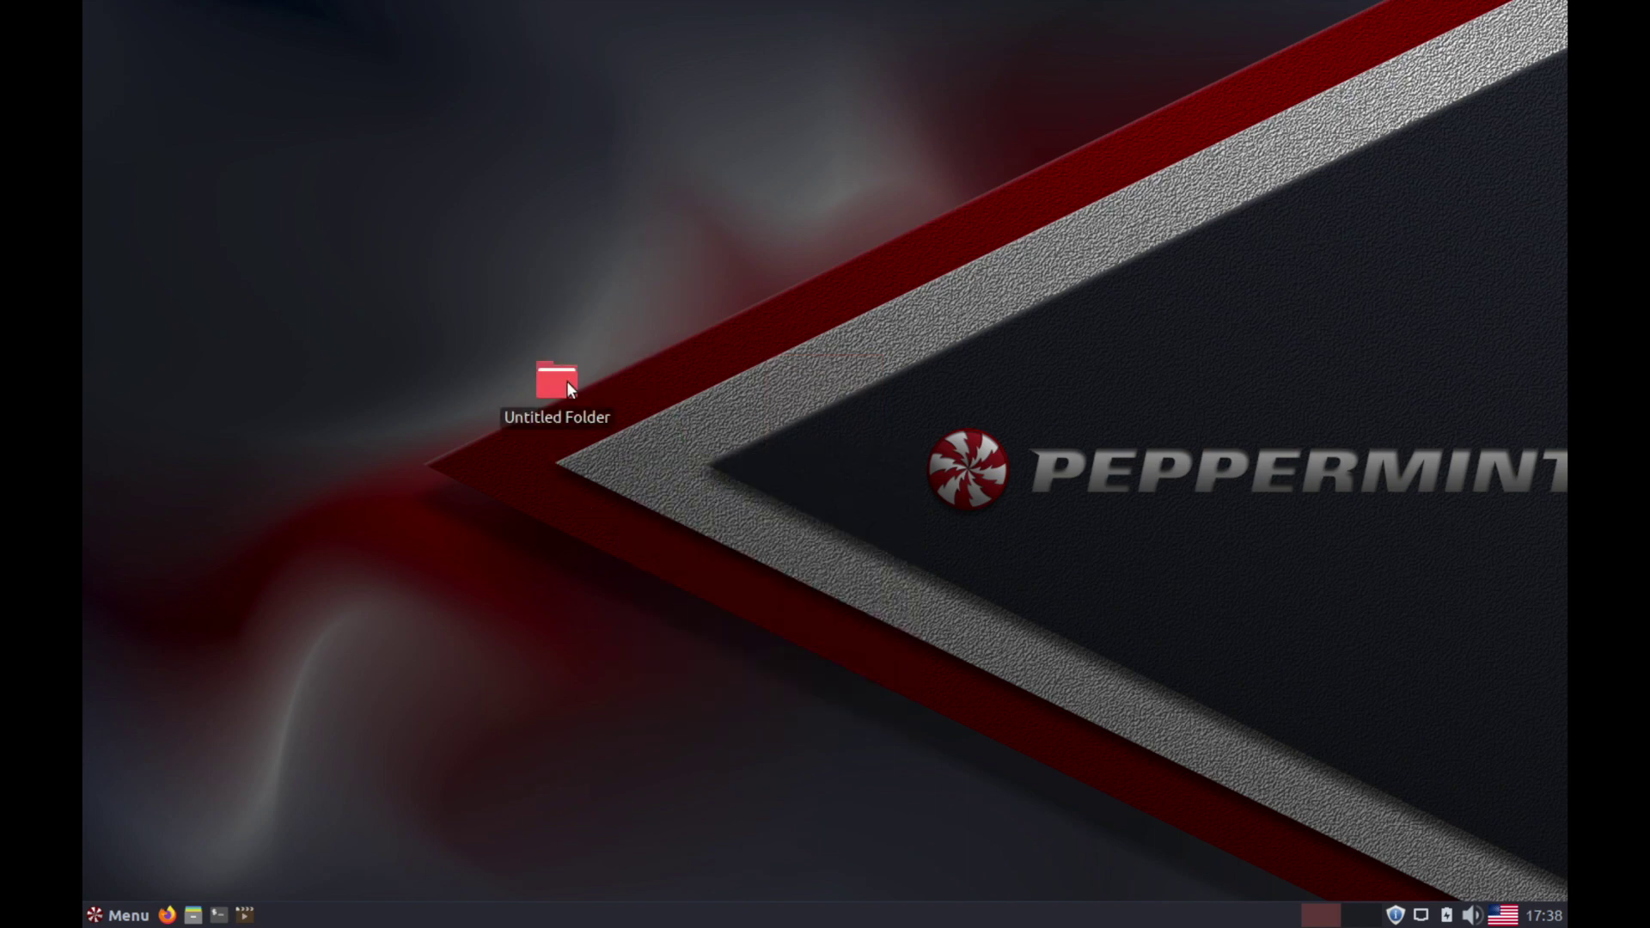
{"action": "left_click_drag", "start_coordinate": [565, 380], "coordinate": [151, 72]}
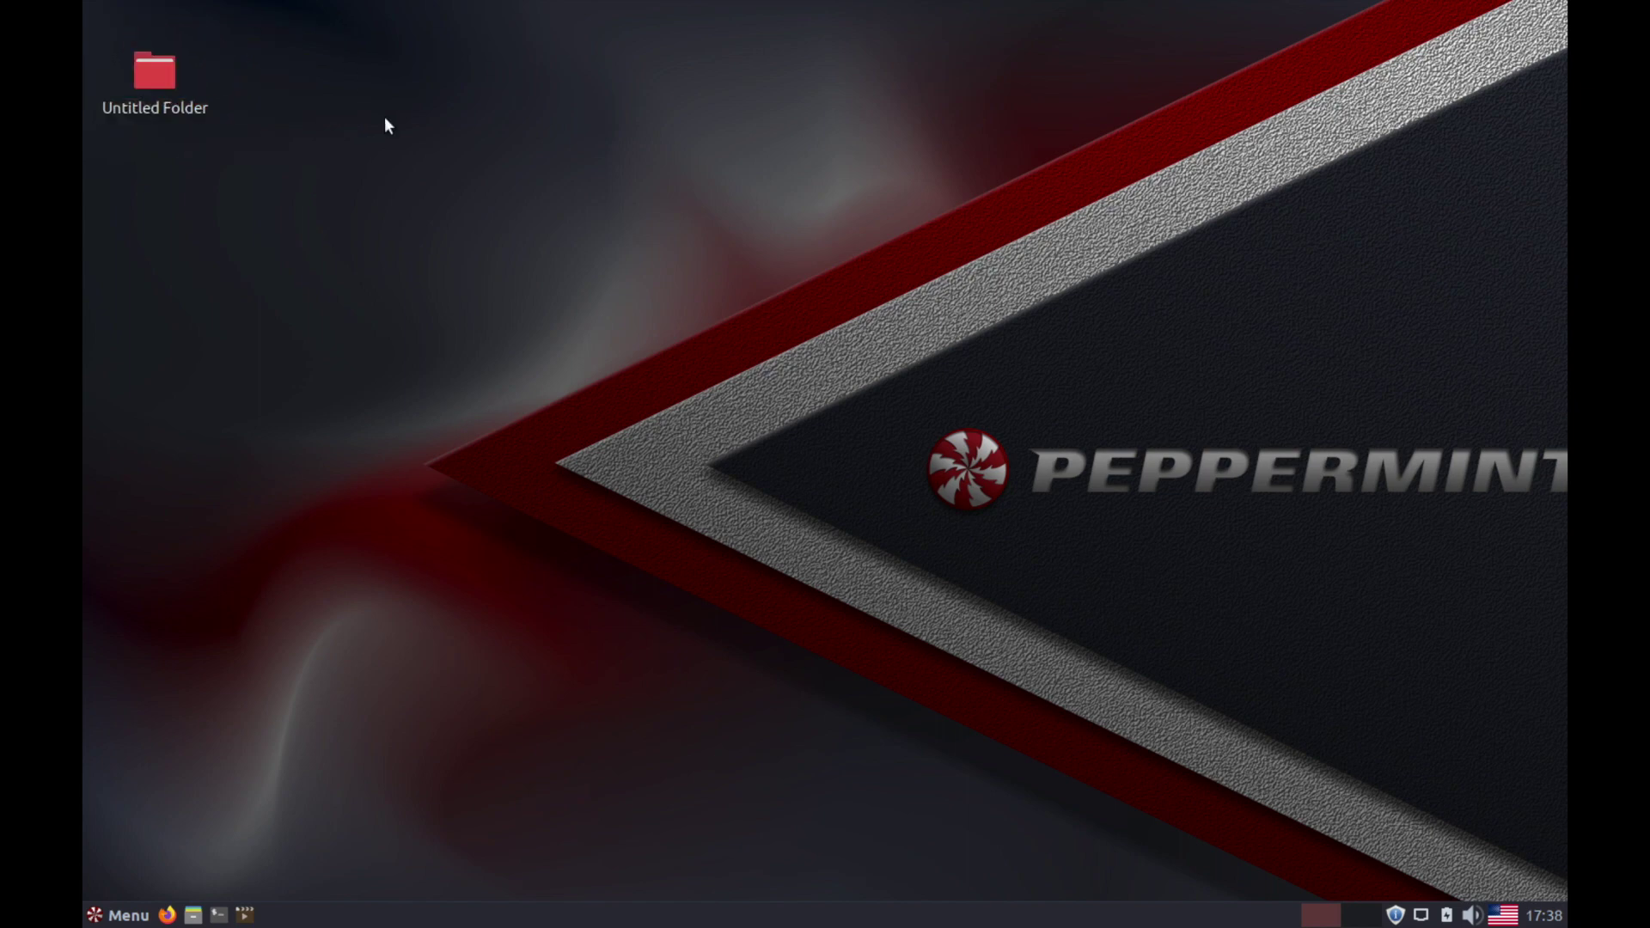